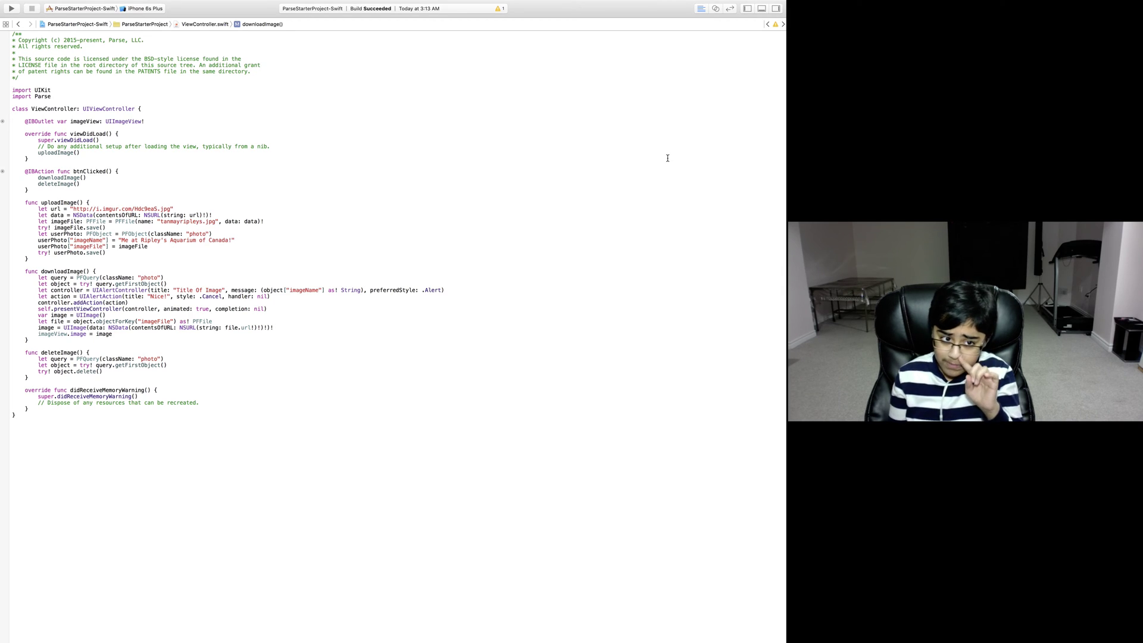
# View the Imgur-hosted aquarium photo in full-screen Chrome, then return to Xcode.
pyautogui.hotkey('ctrl', 'Left')
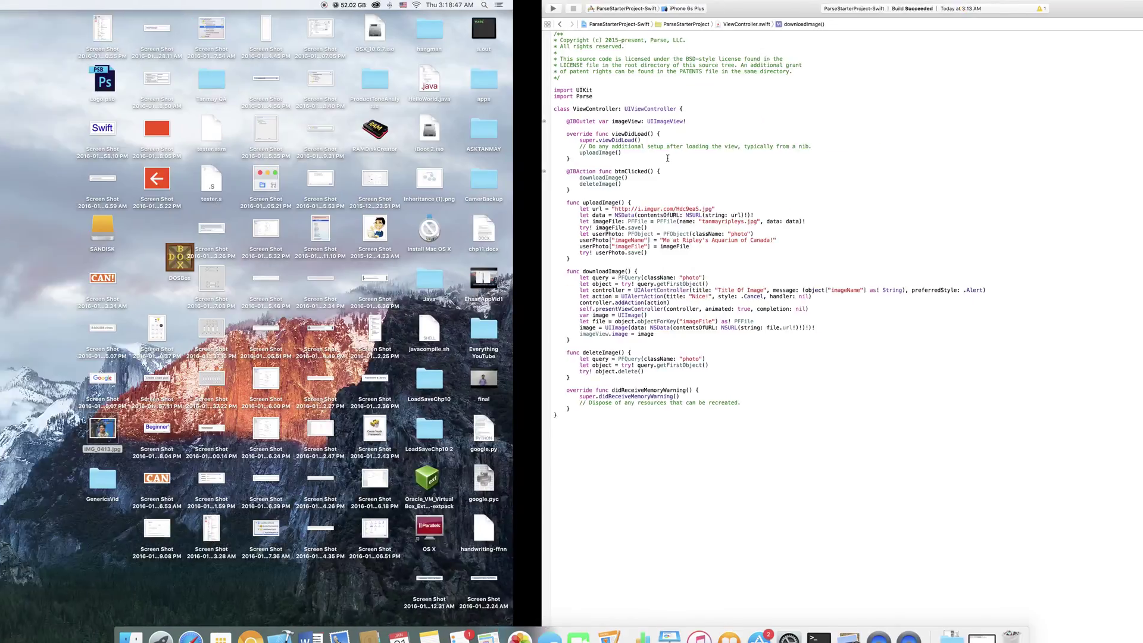
pyautogui.click(250, 625)
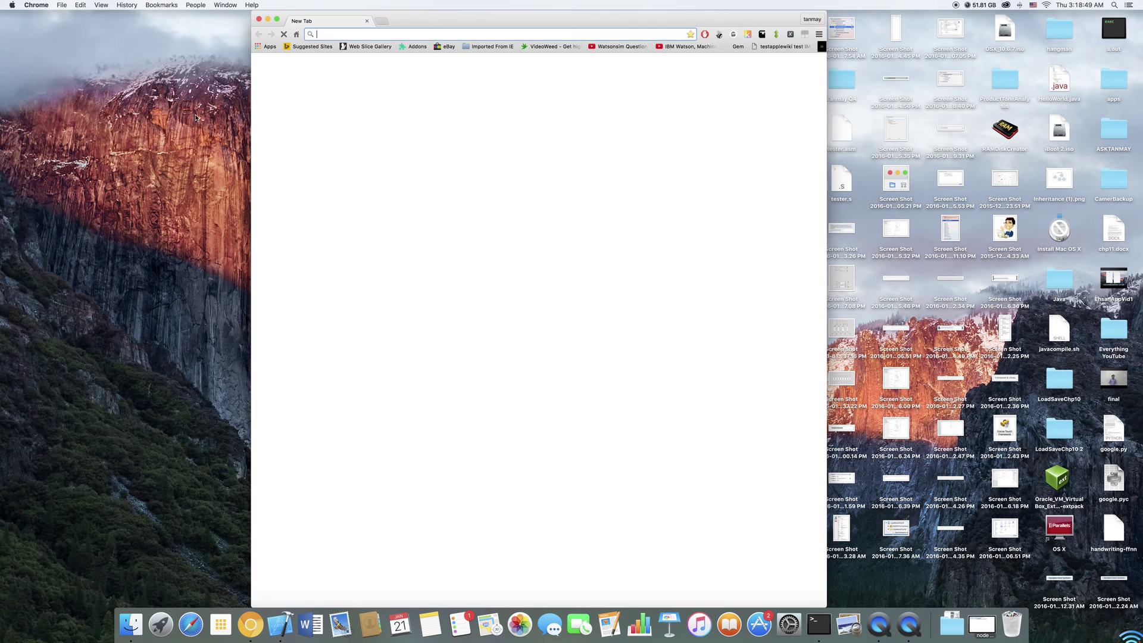
pyautogui.click(276, 20)
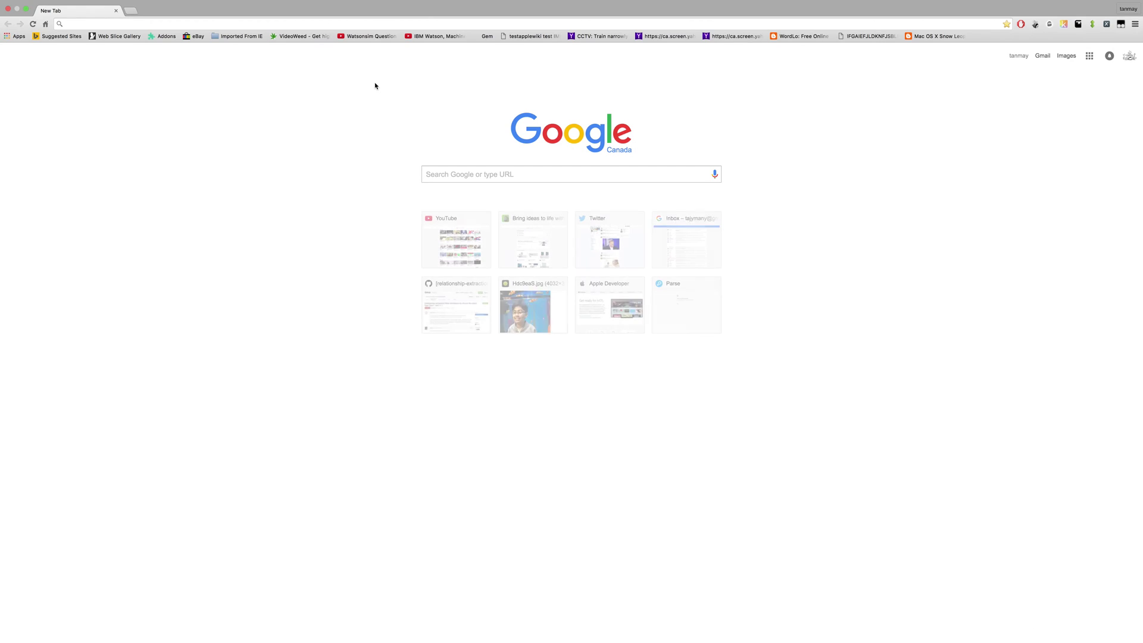
pyautogui.click(373, 24)
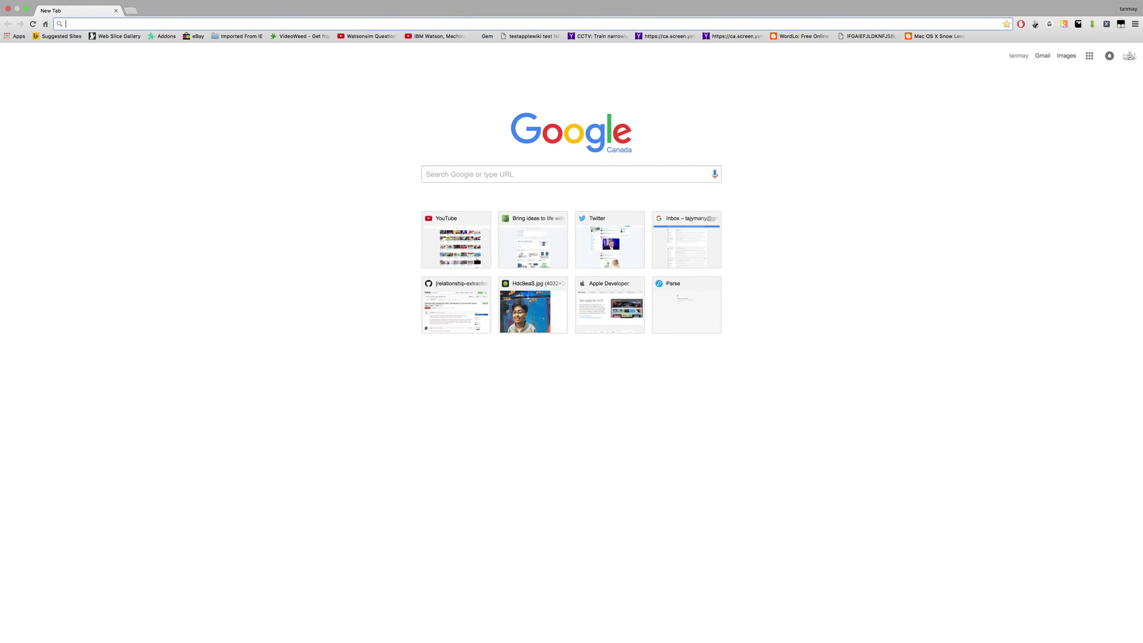
pyautogui.write('imgur.com')
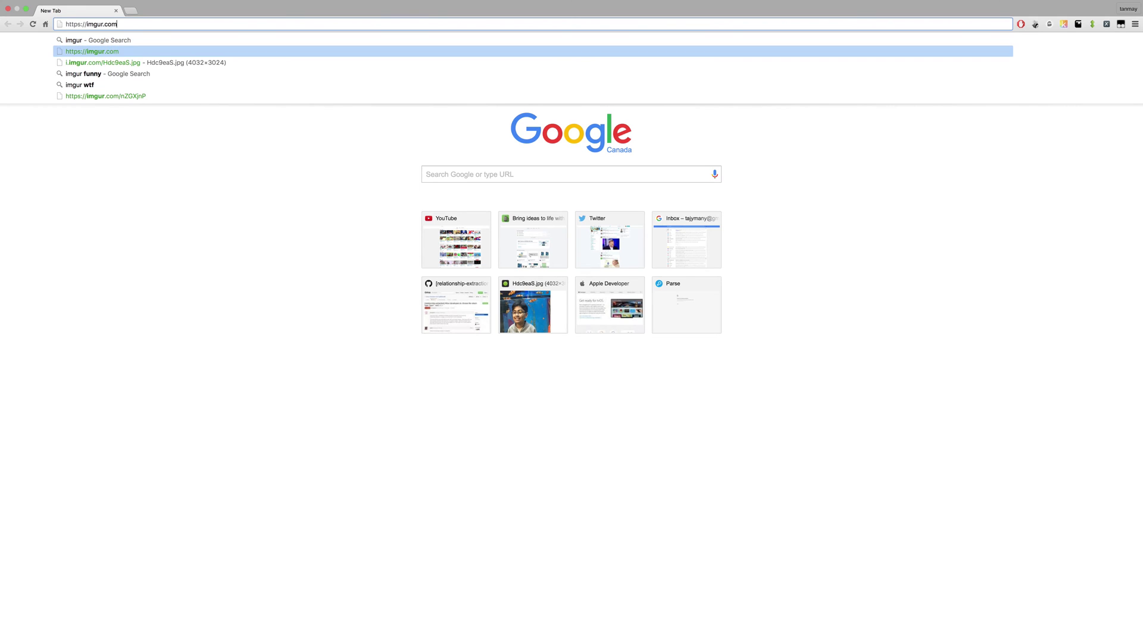
pyautogui.press('Down')
pyautogui.press('Return')
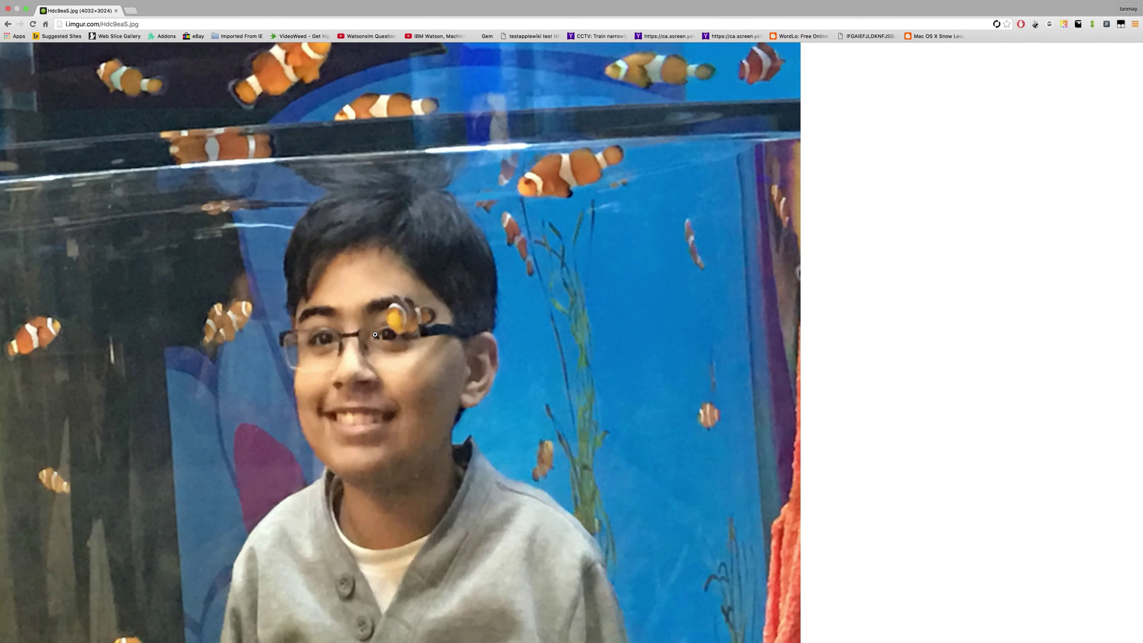
pyautogui.hotkey('ctrl', 'Right')
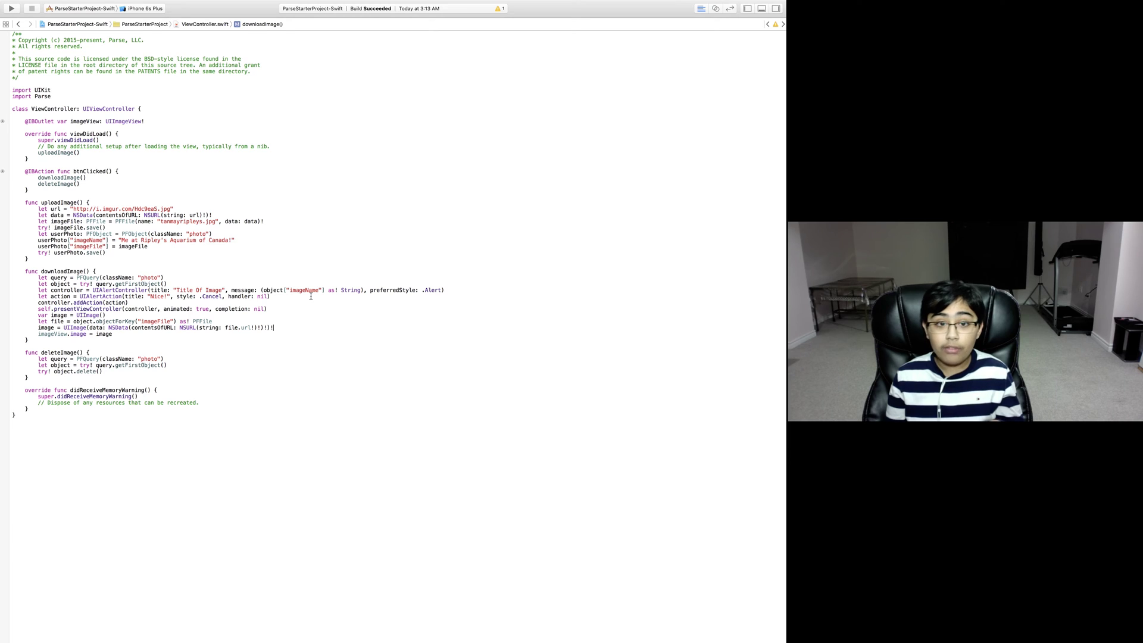
# In a new Chrome tab, open the imageupload app's Core data browser on parse.com.
pyautogui.hotkey('ctrl', 'Left')
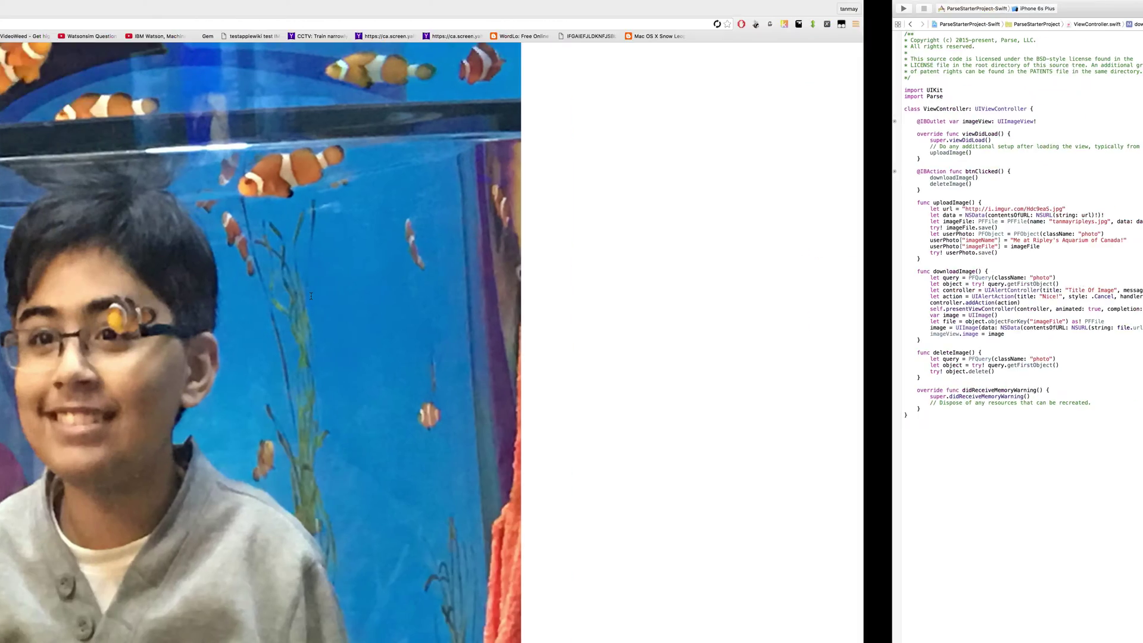
pyautogui.press('super+t')
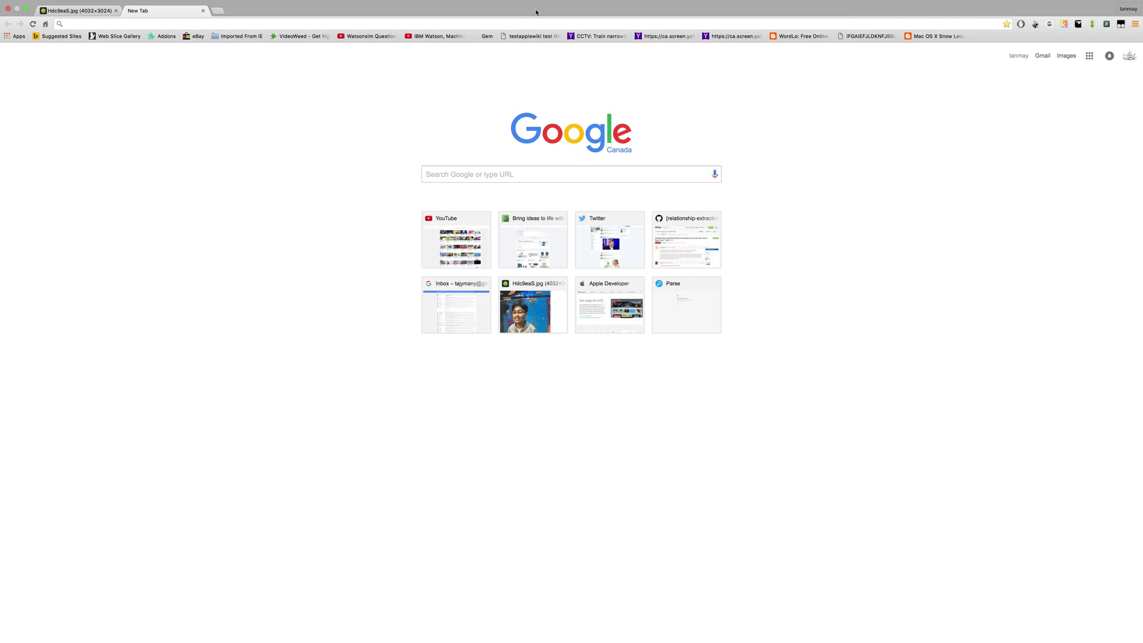
pyautogui.write('Parse.uploadFile')
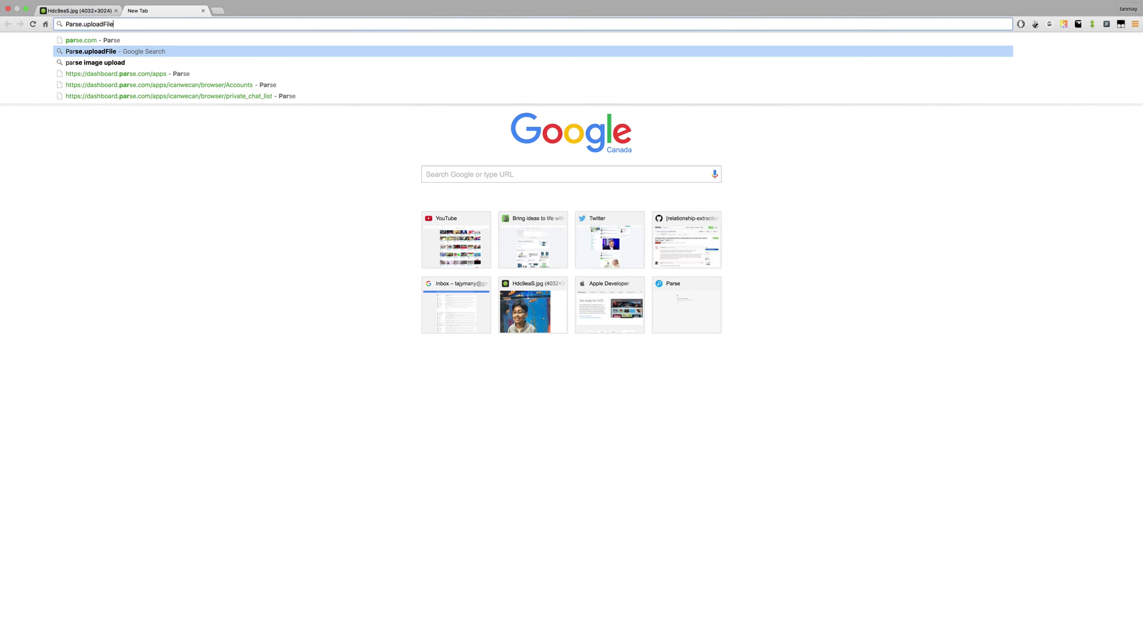
pyautogui.press('Down')
pyautogui.press('Down')
pyautogui.press('Down')
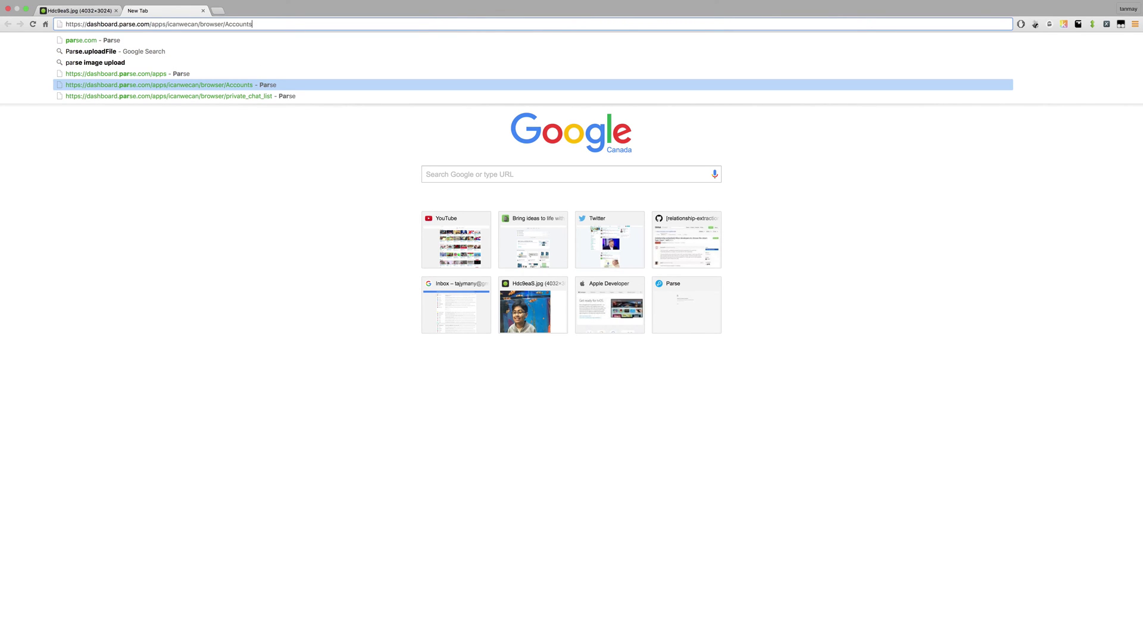
pyautogui.press('Up')
pyautogui.press('Up')
pyautogui.press('Up')
pyautogui.press('Up')
pyautogui.press('Return')
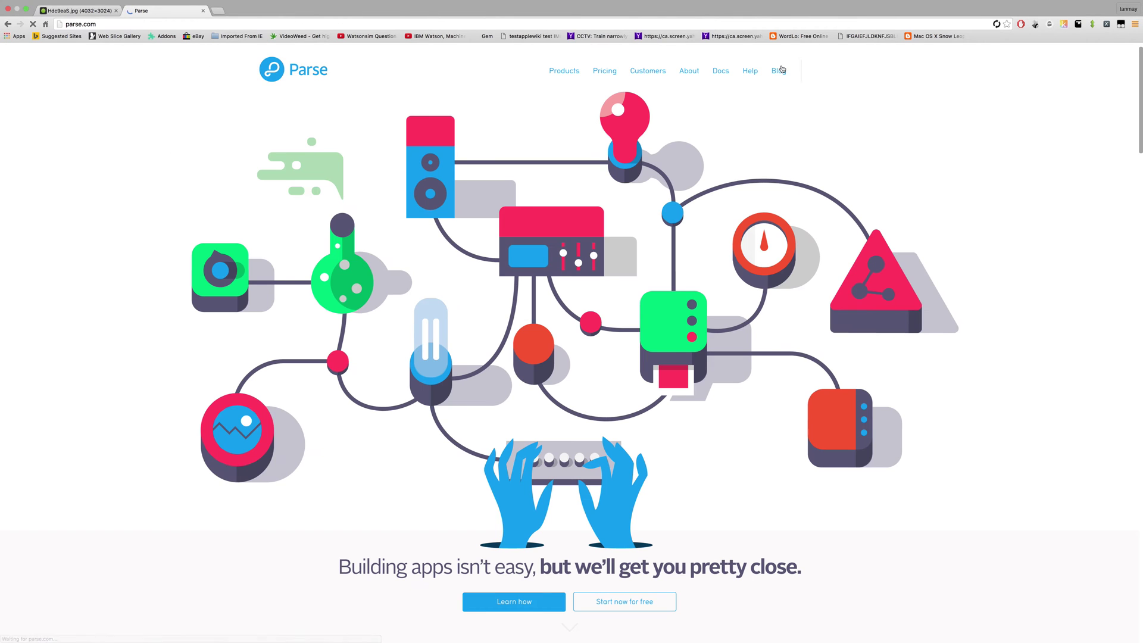
pyautogui.click(843, 70)
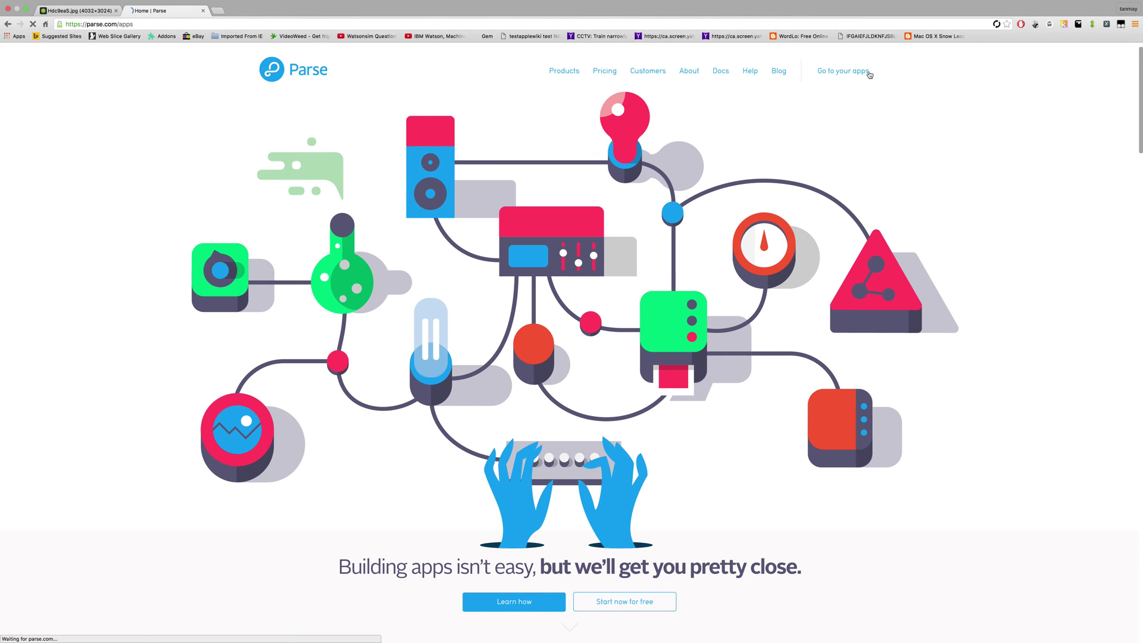
pyautogui.moveTo(107, 165)
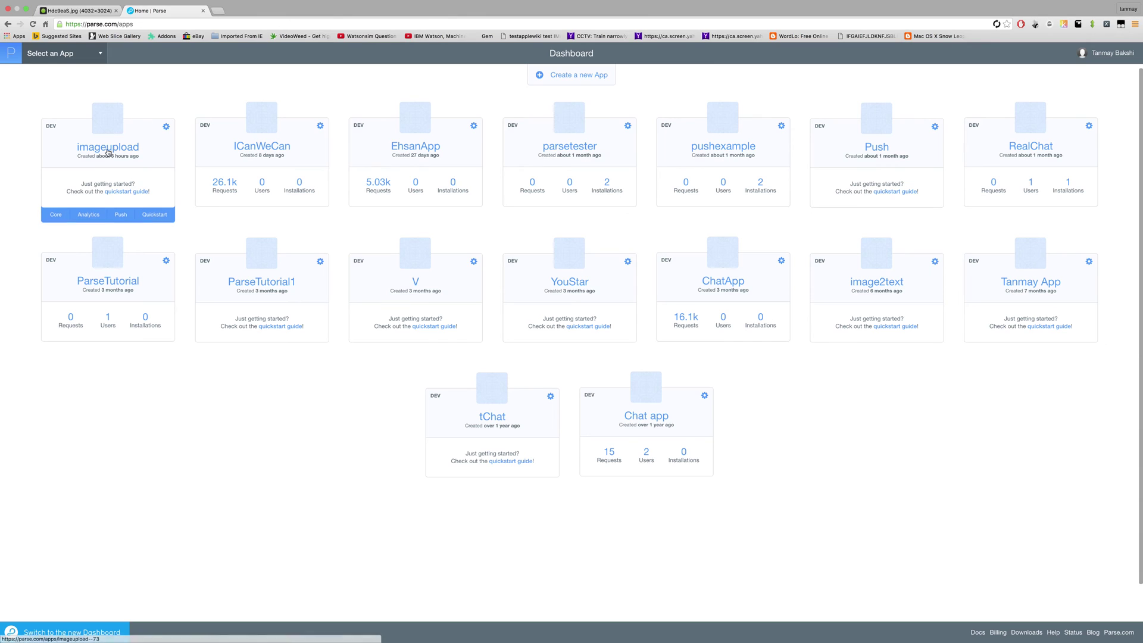
pyautogui.click(58, 215)
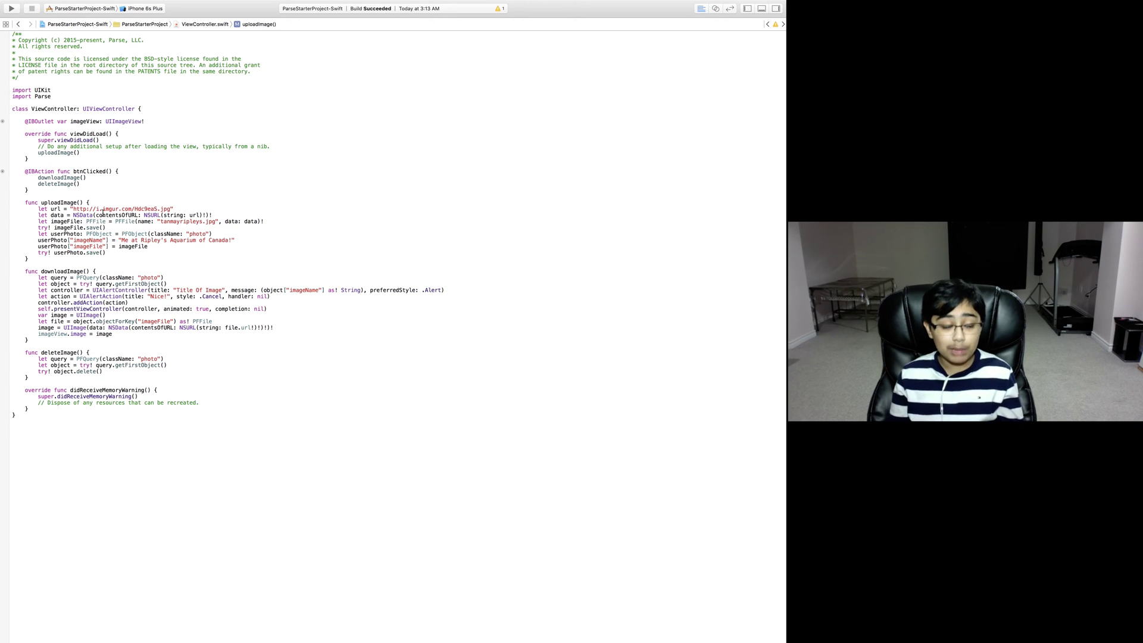
# Run the app in the simulator, load the aquarium photo and dismiss its caption alert.
pyautogui.press('super+r')
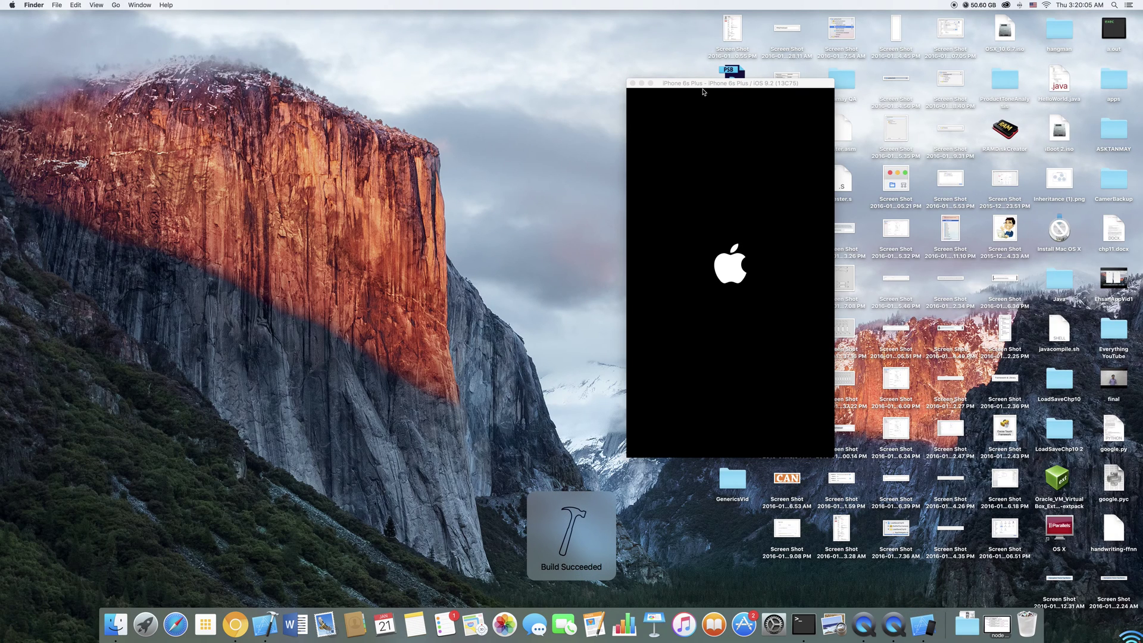
pyautogui.moveTo(702, 84); pyautogui.dragTo(564, 77)
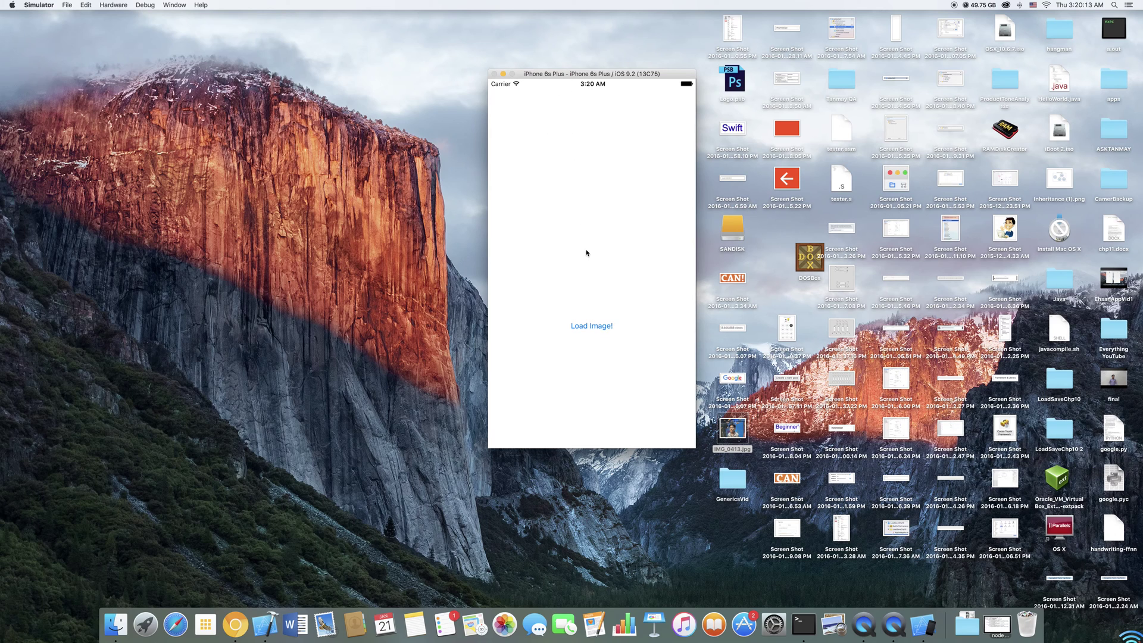
pyautogui.click(579, 328)
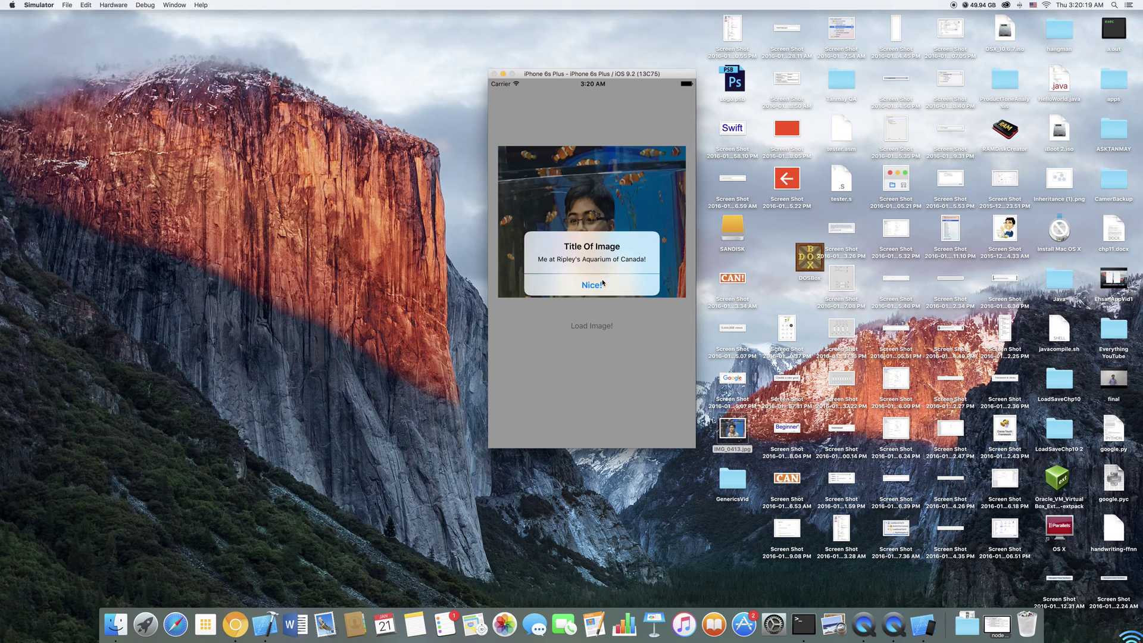
pyautogui.click(607, 282)
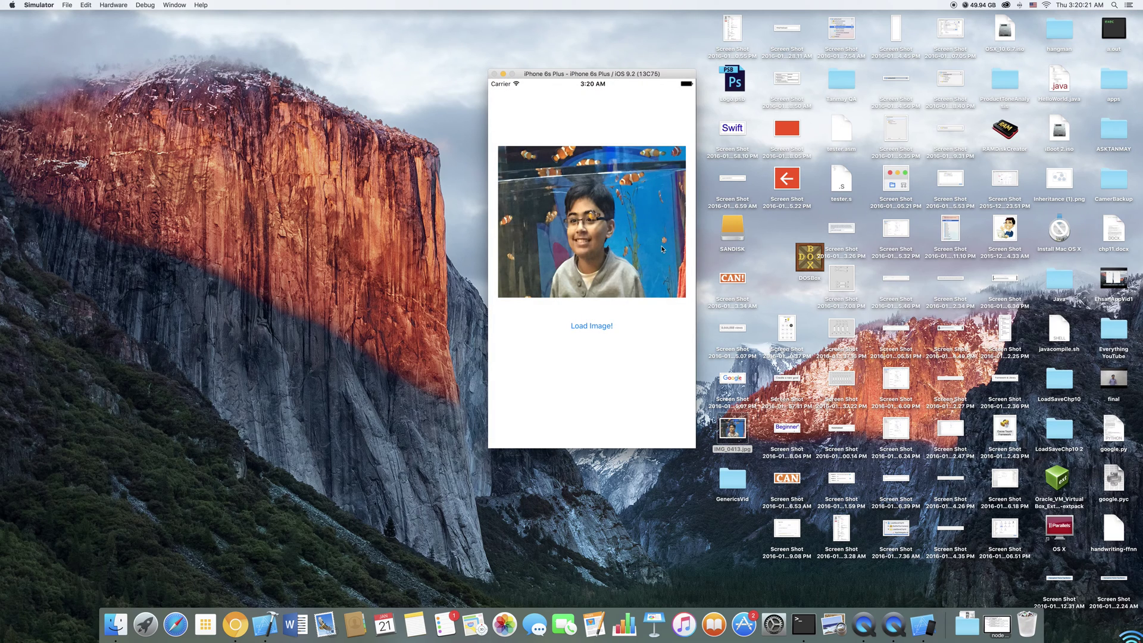
# Check the empty Parse photo class, then return to the viewDidLoad body in Xcode.
pyautogui.hotkey('ctrl', 'Right')
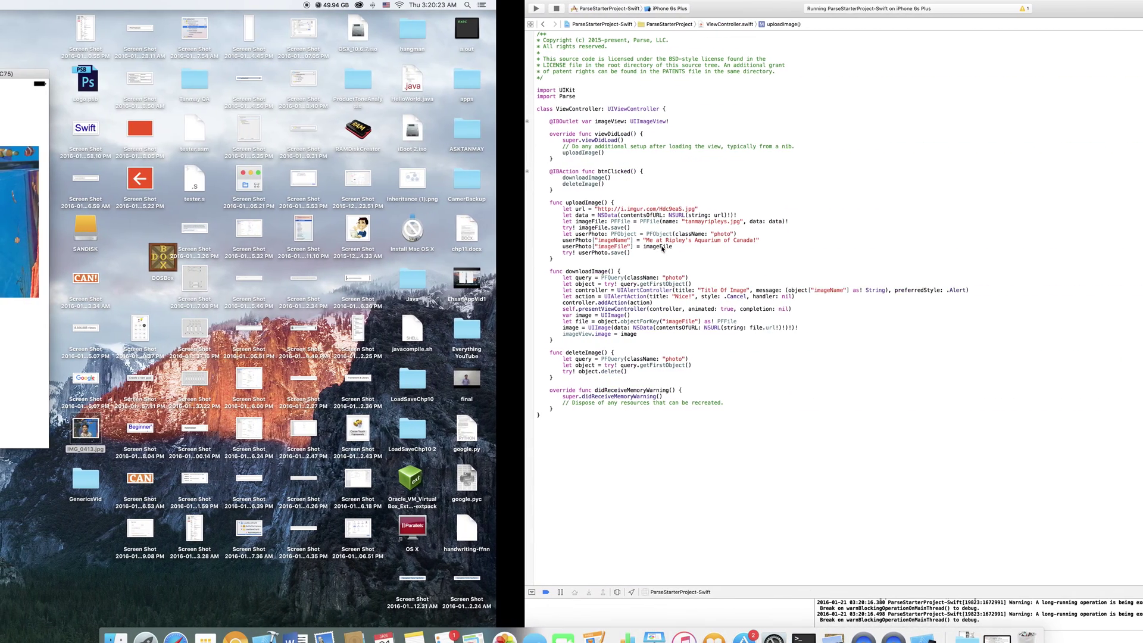
pyautogui.hotkey('ctrl', 'Left')
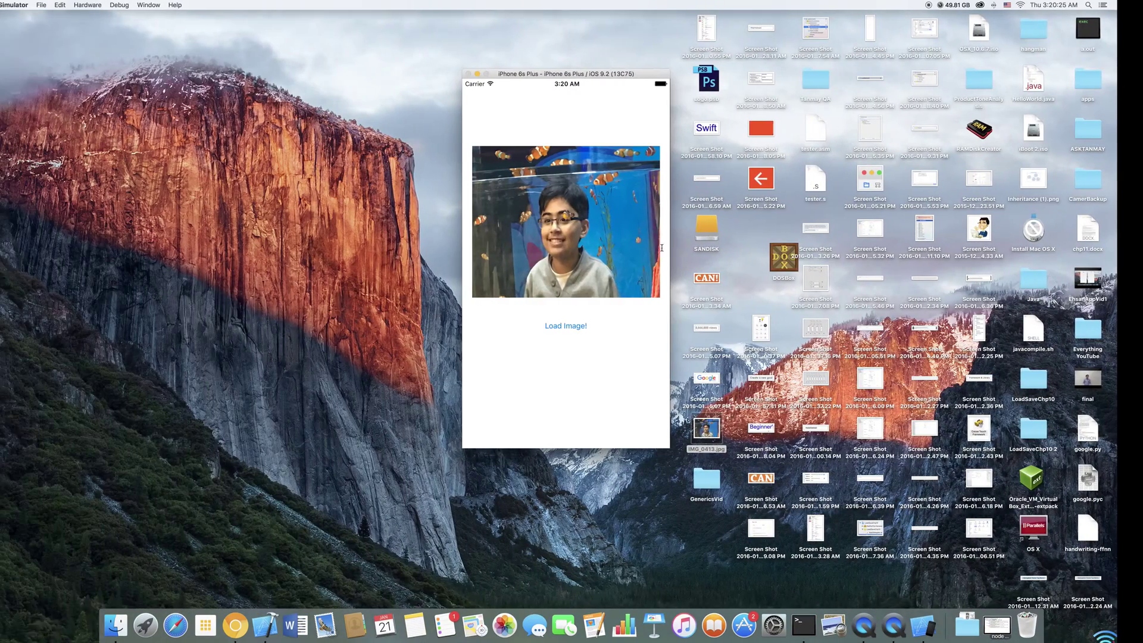
pyautogui.hotkey('ctrl', 'Right')
pyautogui.hotkey('ctrl', 'Right')
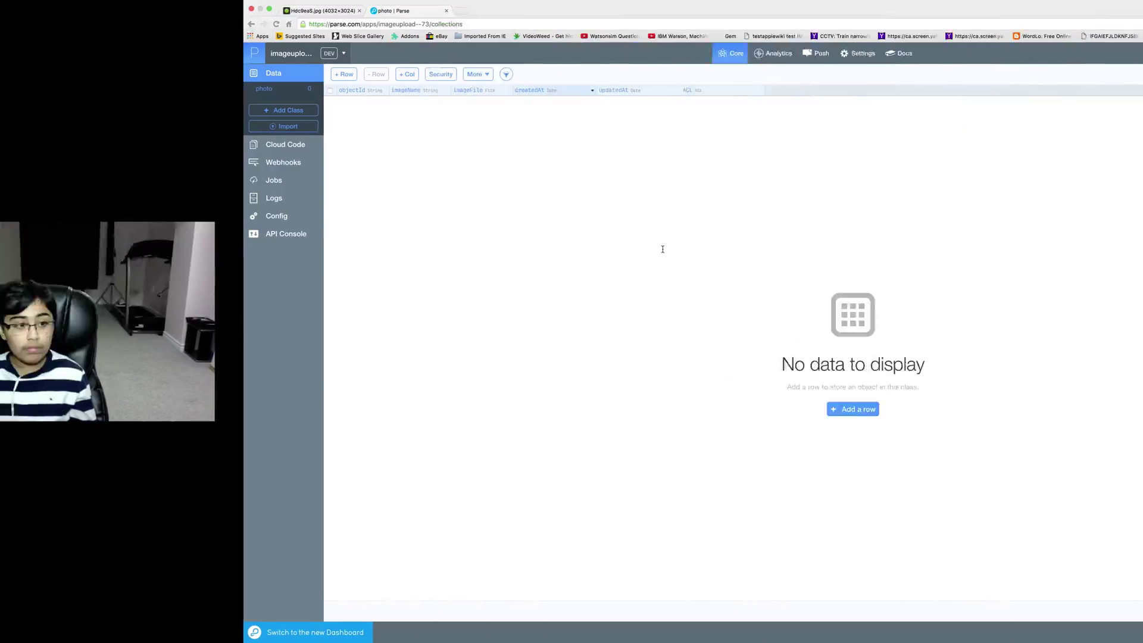
pyautogui.hotkey('ctrl', 'Left')
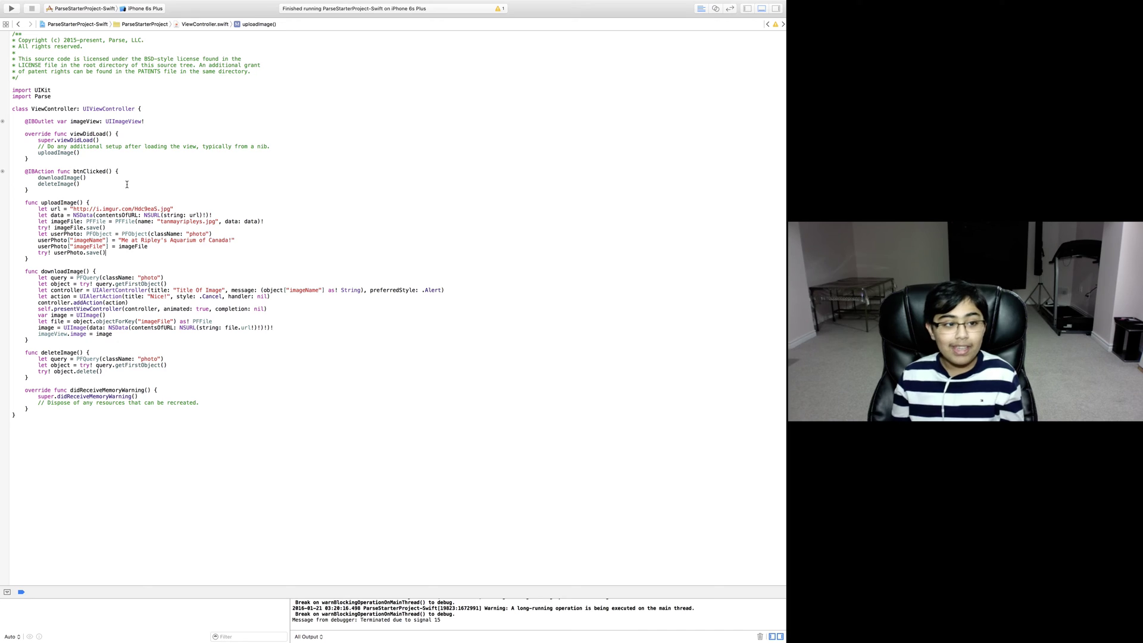
pyautogui.click(82, 140)
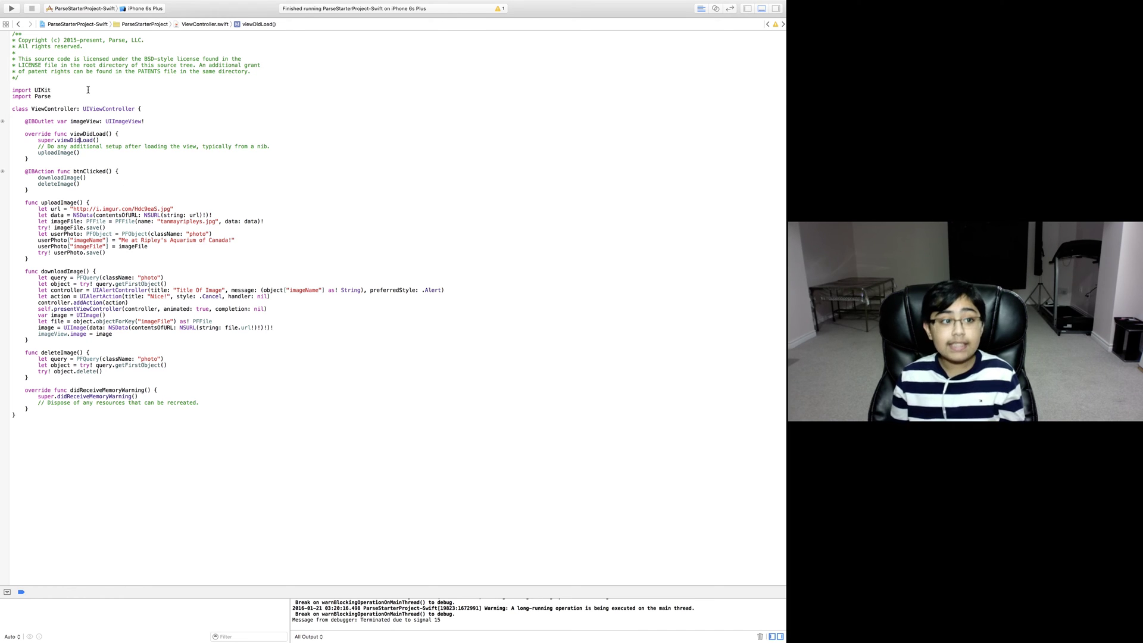
# Highlight the uploadImage() call, the Imgur URL line and the image-data download line.
pyautogui.tripleClick(58, 152)
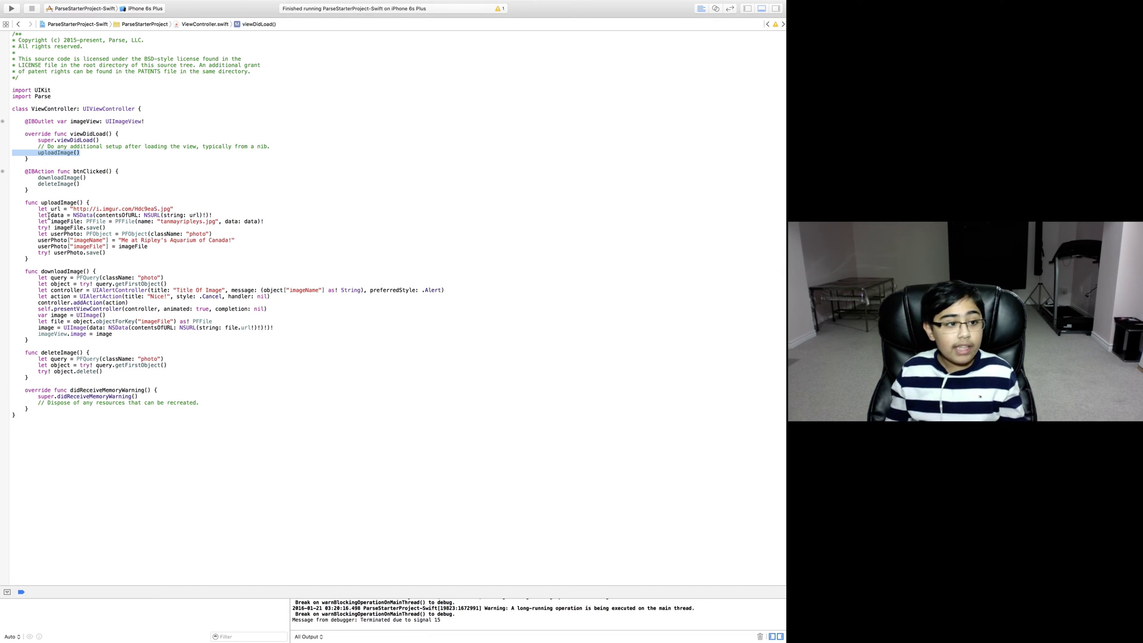
pyautogui.click(34, 208)
pyautogui.moveTo(38, 207); pyautogui.dragTo(175, 209)
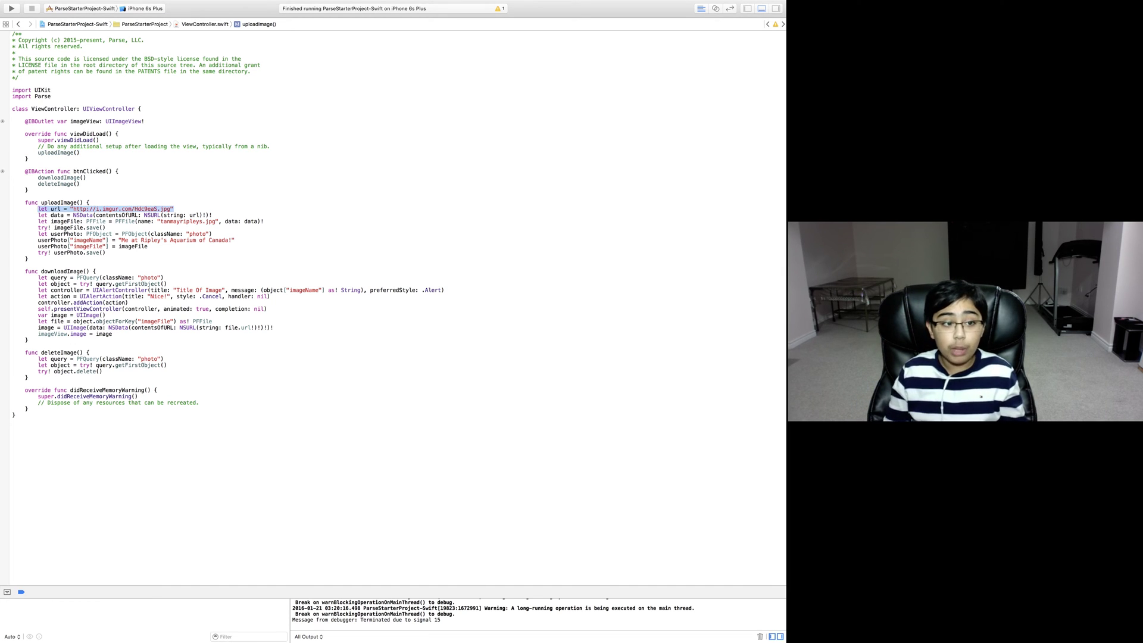
pyautogui.click(175, 208)
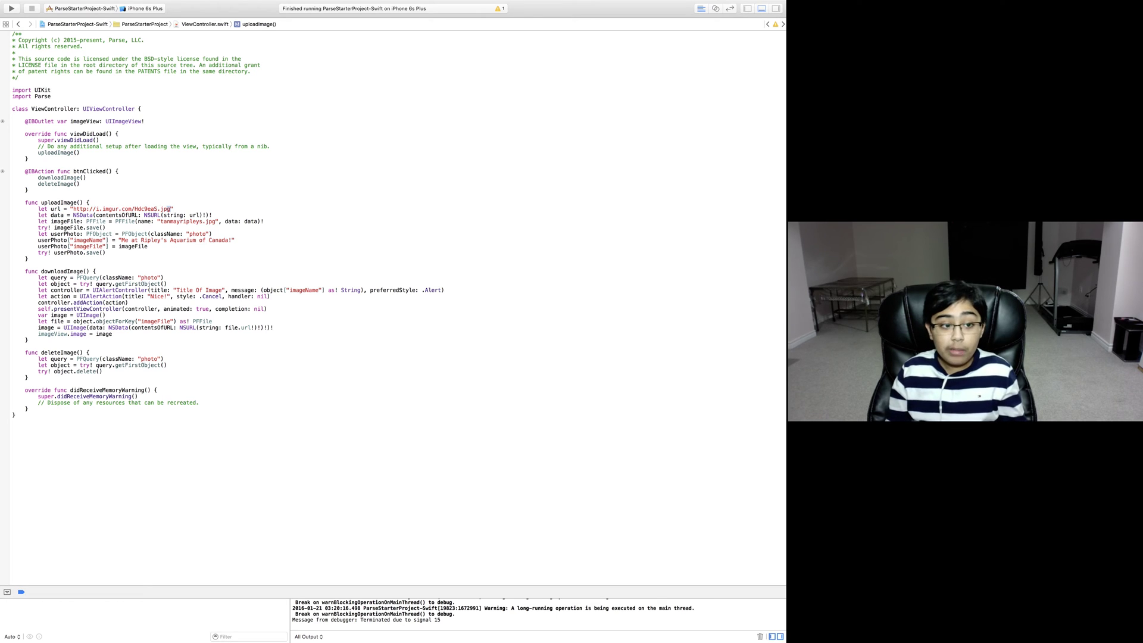
pyautogui.moveTo(171, 208); pyautogui.dragTo(75, 208)
pyautogui.click(75, 209)
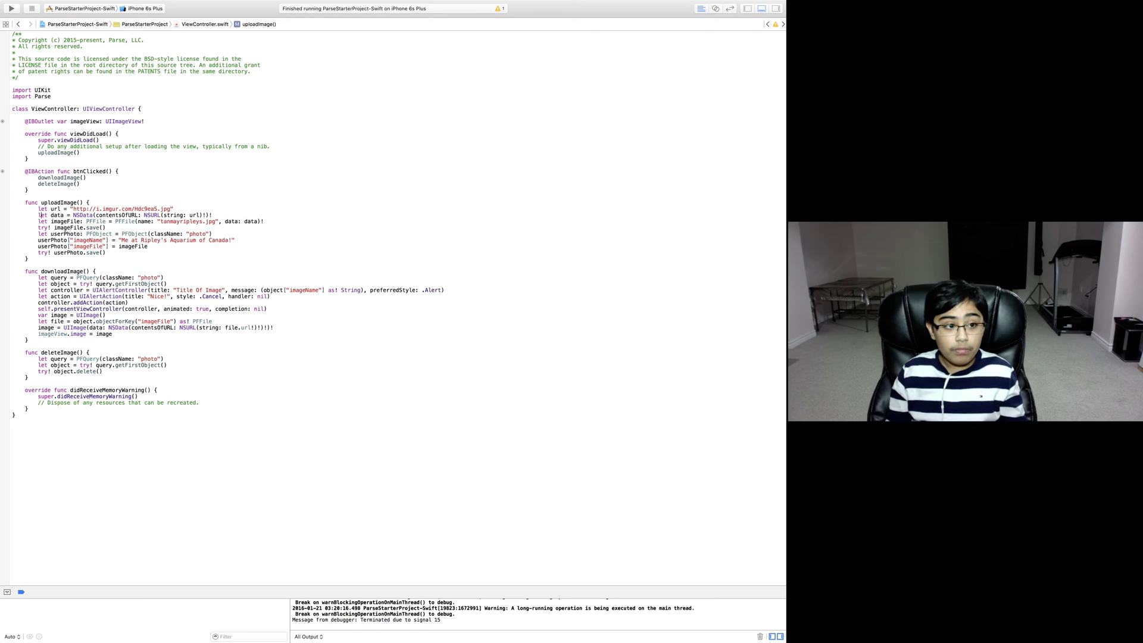
pyautogui.moveTo(40, 214); pyautogui.dragTo(212, 214)
pyautogui.click(213, 214)
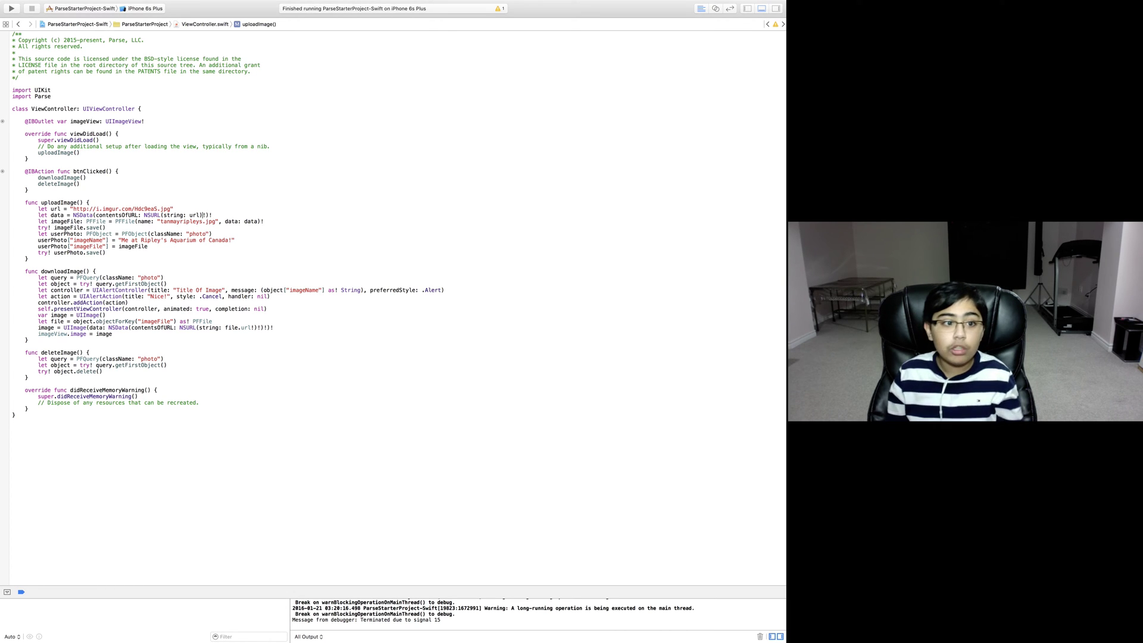
# Highlight the NSURL url argument, image file name, data argument and file save line.
pyautogui.doubleClick(195, 215)
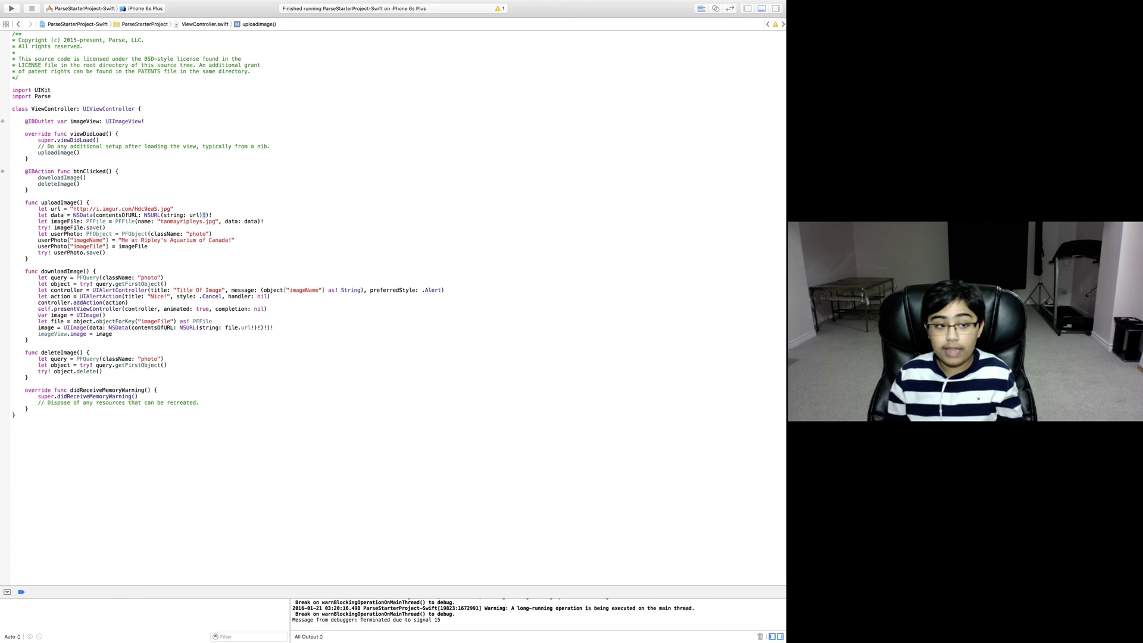
pyautogui.click(94, 215)
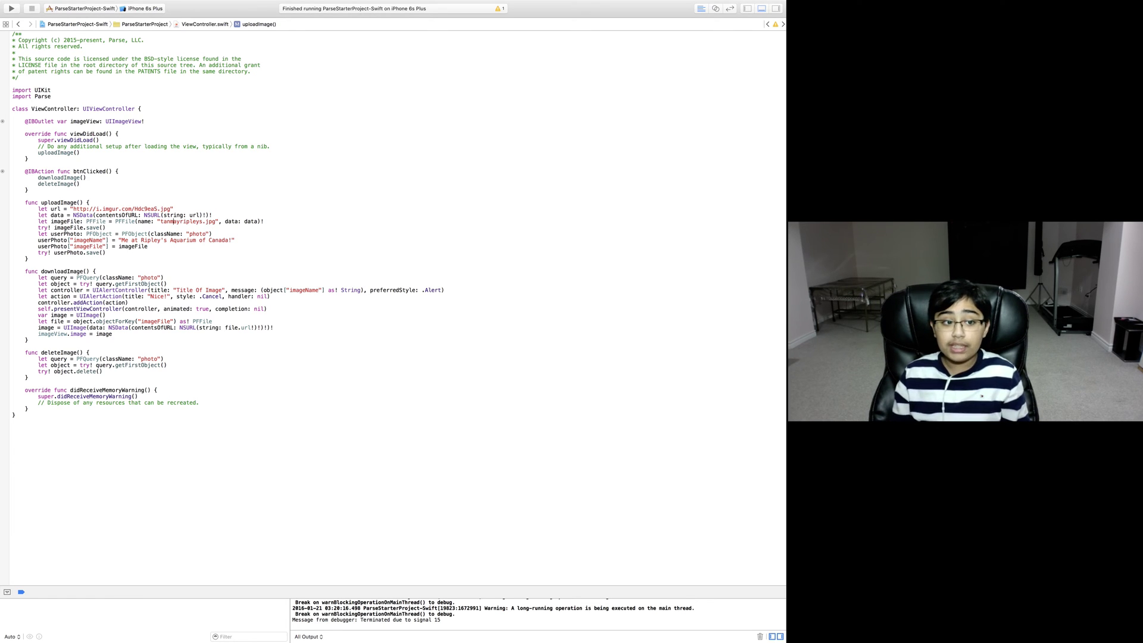
pyautogui.moveTo(160, 222); pyautogui.dragTo(219, 222)
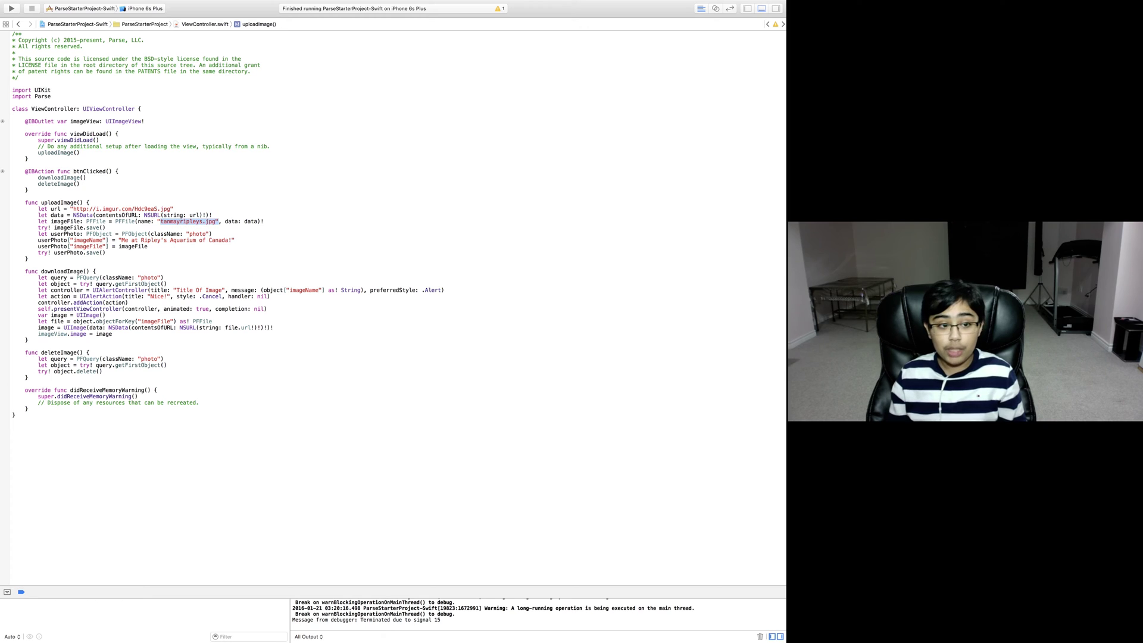
pyautogui.press('Right')
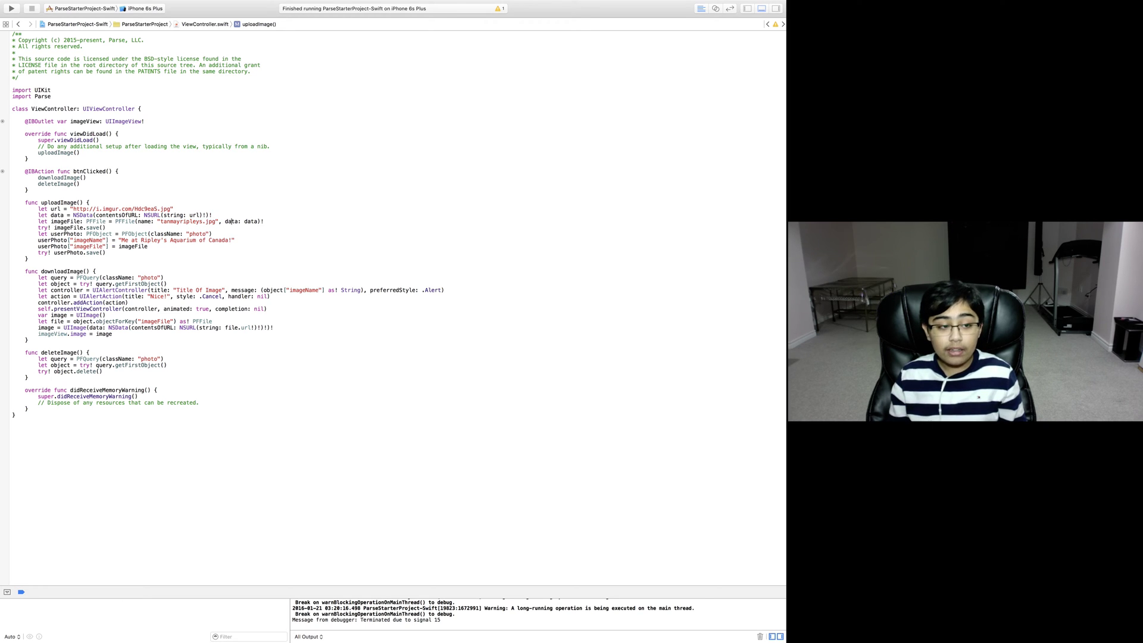
pyautogui.doubleClick(246, 222)
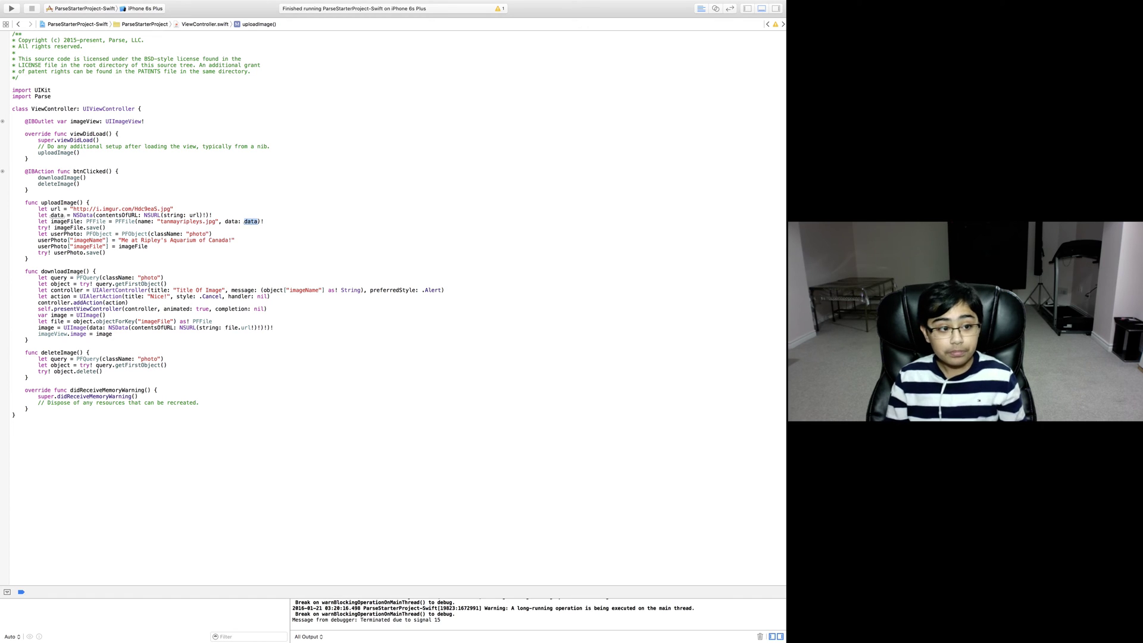
pyautogui.tripleClick(72, 227)
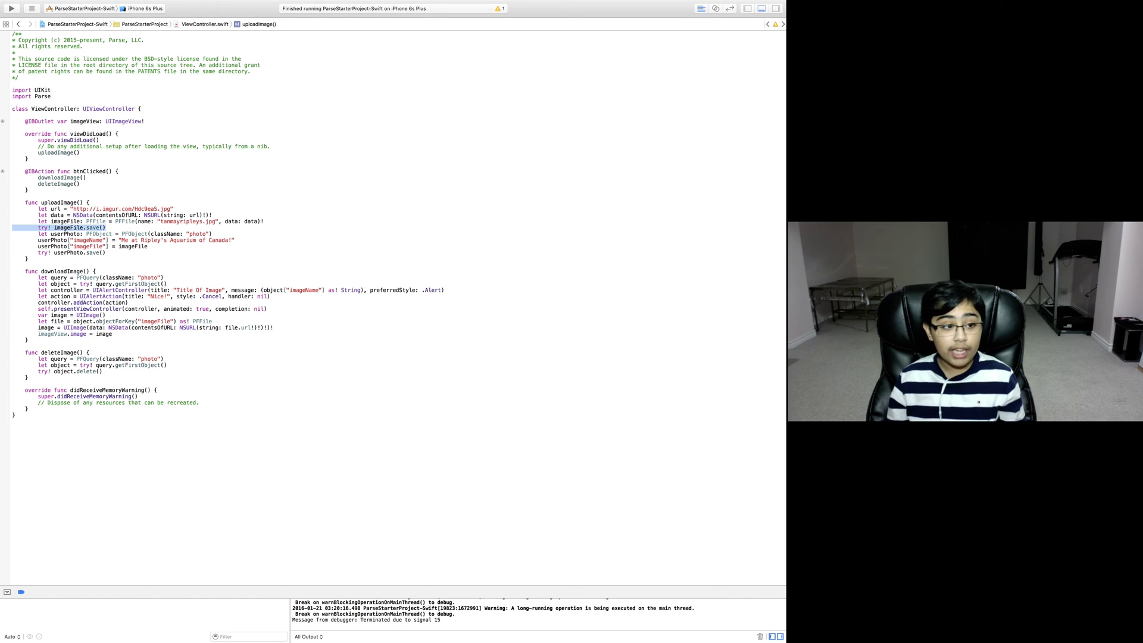
pyautogui.click(105, 228)
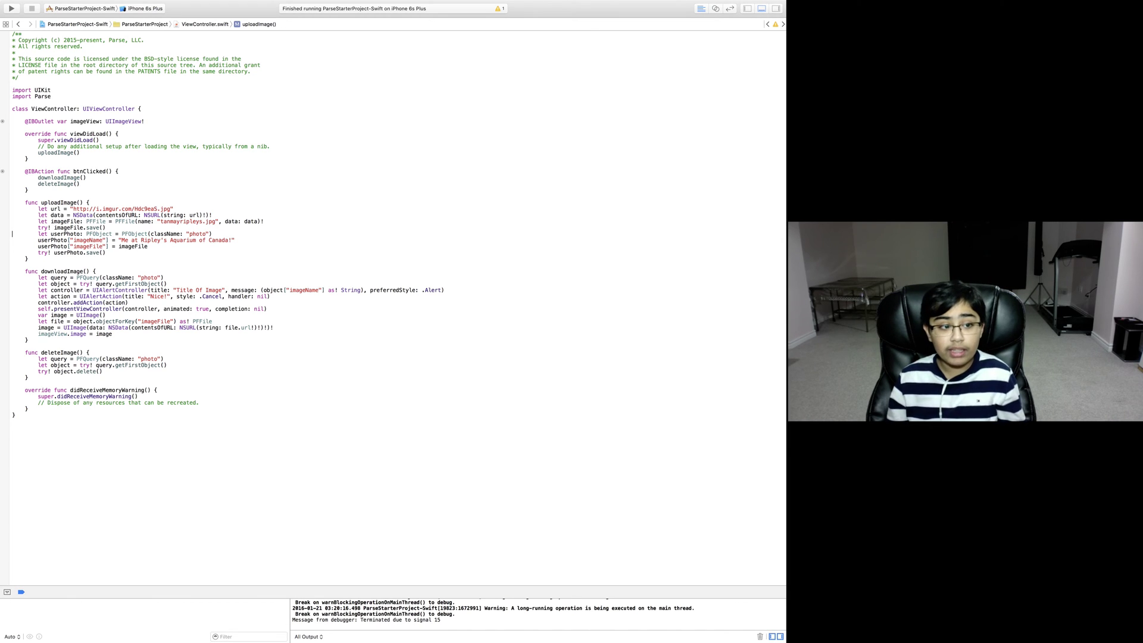
# Highlight the photo object creation and save lines, then build and run on iPhone 6s Plus.
pyautogui.hotkey('shift', 'Down')
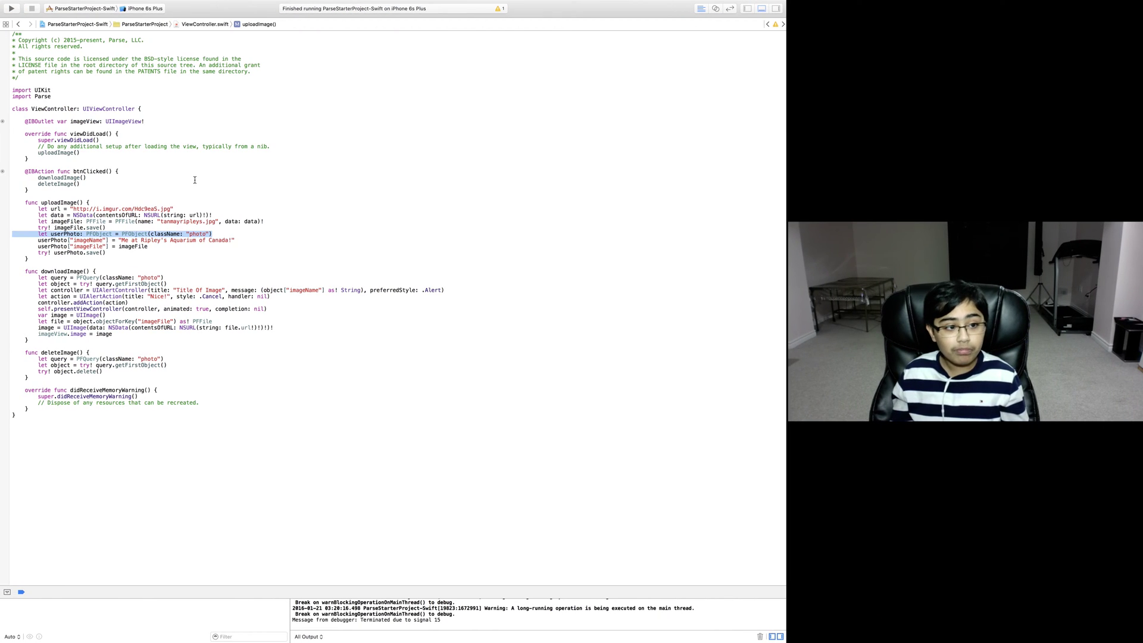
pyautogui.press('Down')
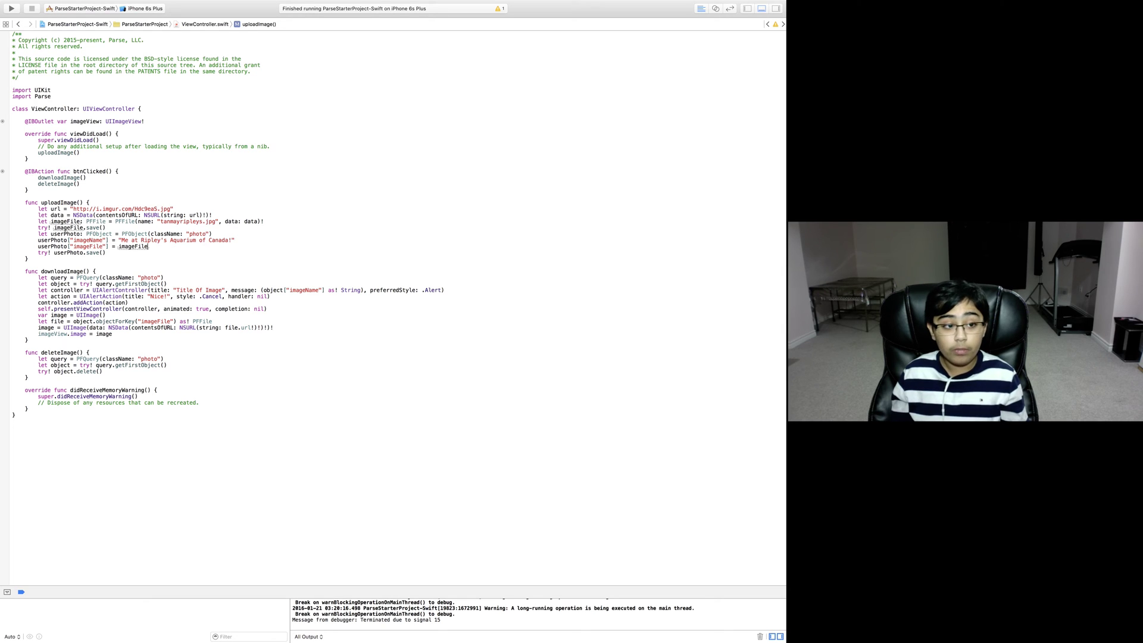
pyautogui.hotkey('shift', 'Home')
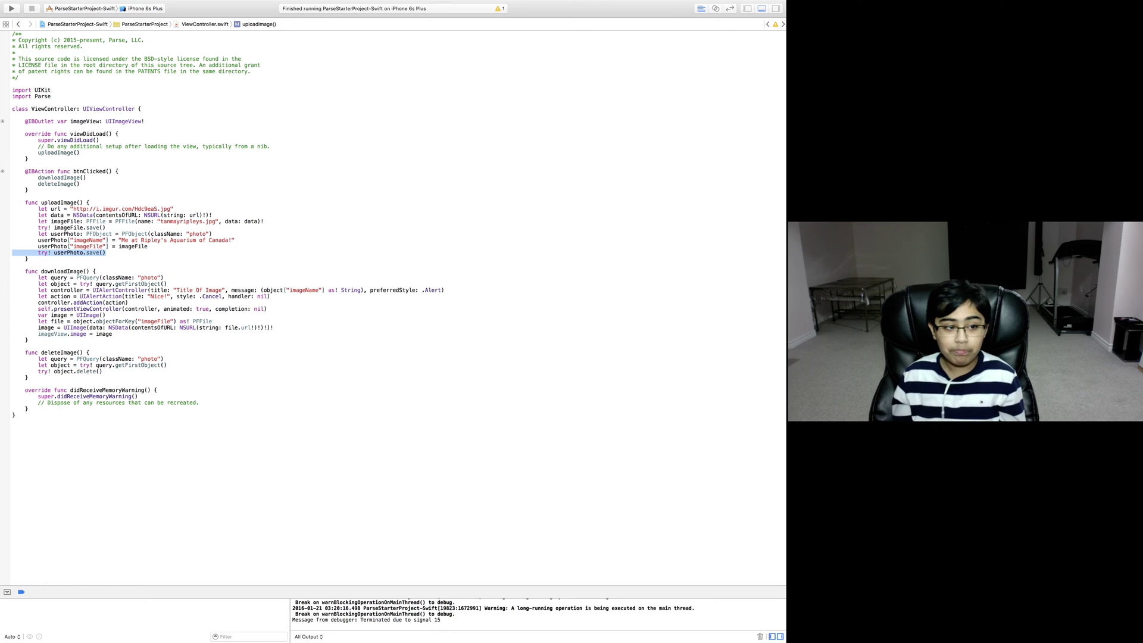
pyautogui.press('super+r')
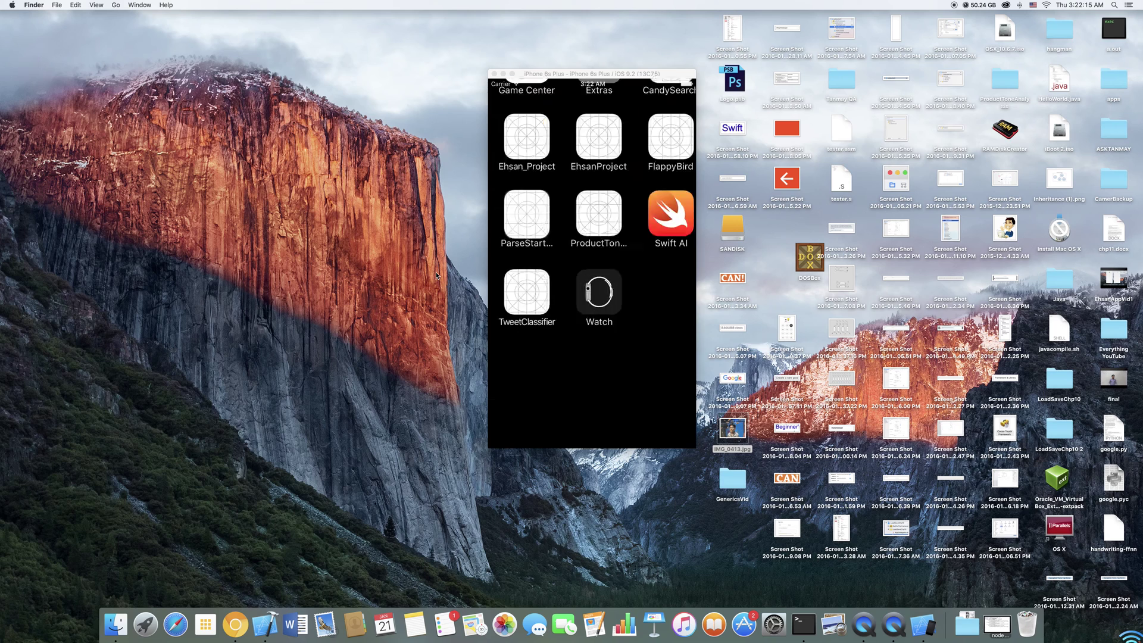
# Focus the Simulator while the app launches to its Load Image! screen, then return to Xcode.
pyautogui.click(568, 268)
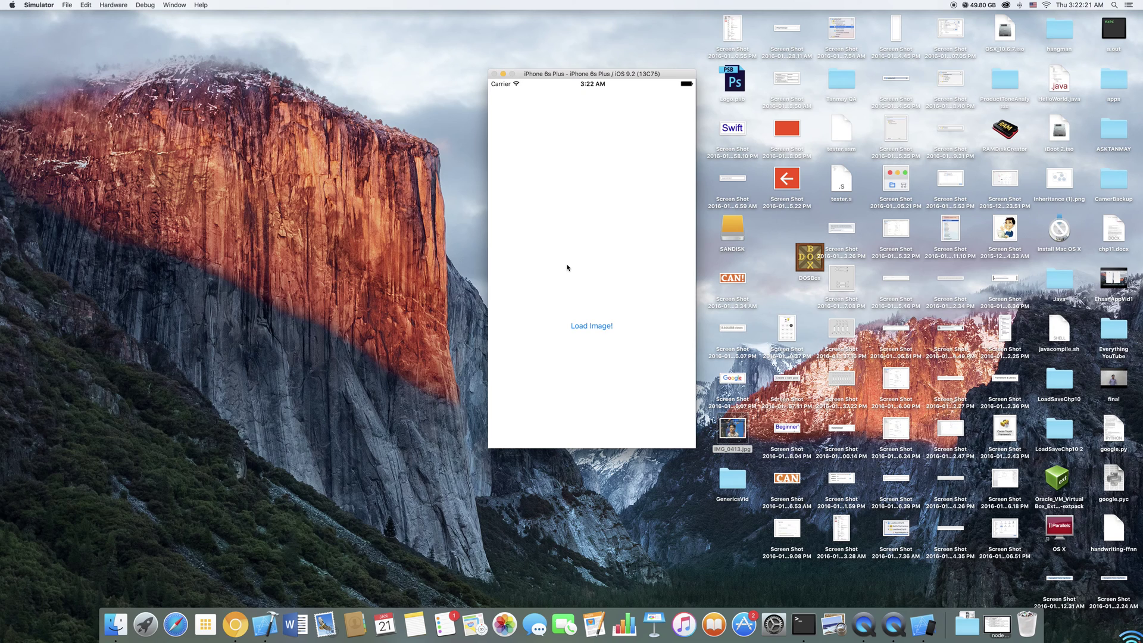
pyautogui.hotkey('ctrl', 'Right')
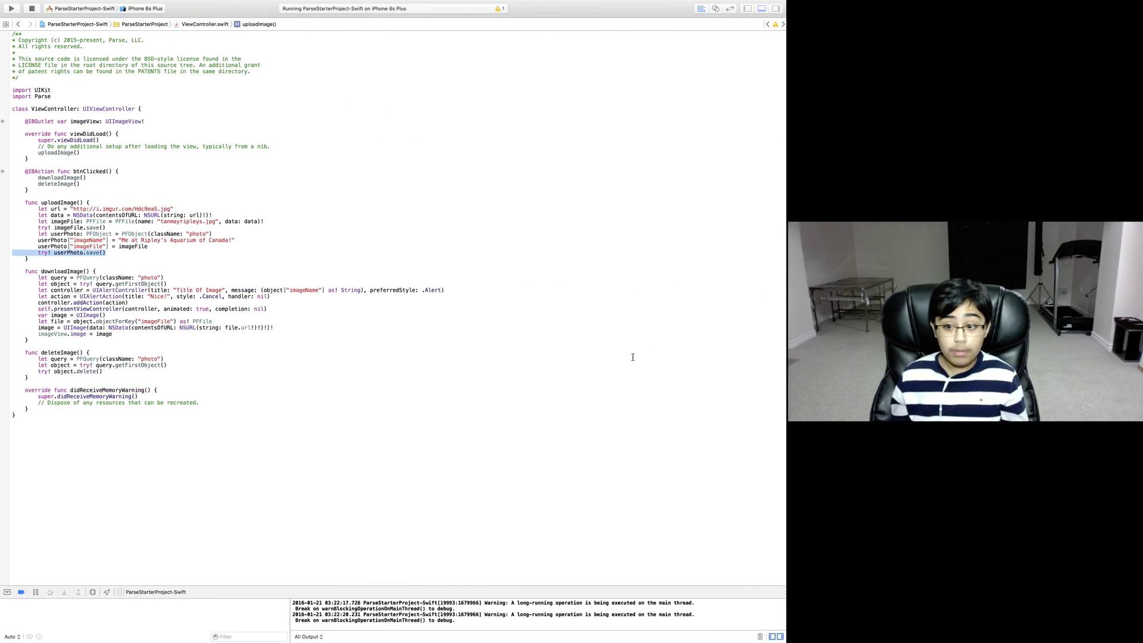
# Reload Parse Data to show the 'Me at Ripley's Aquarium of Canada!' row and preview its image.
pyautogui.hotkey('ctrl', 'Right')
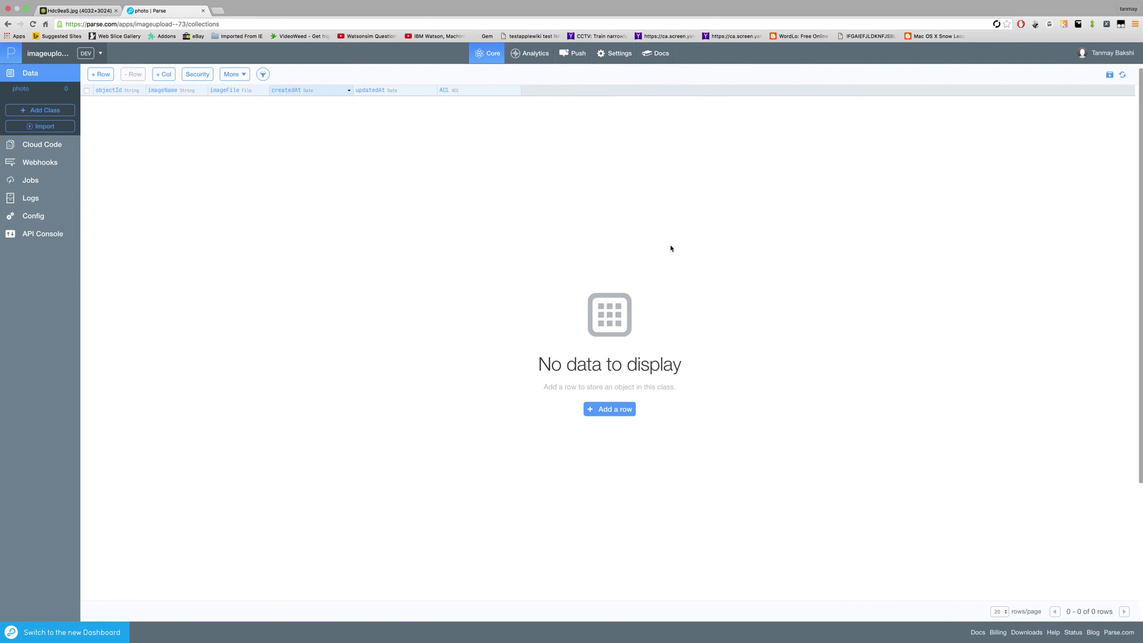
pyautogui.press('super+r')
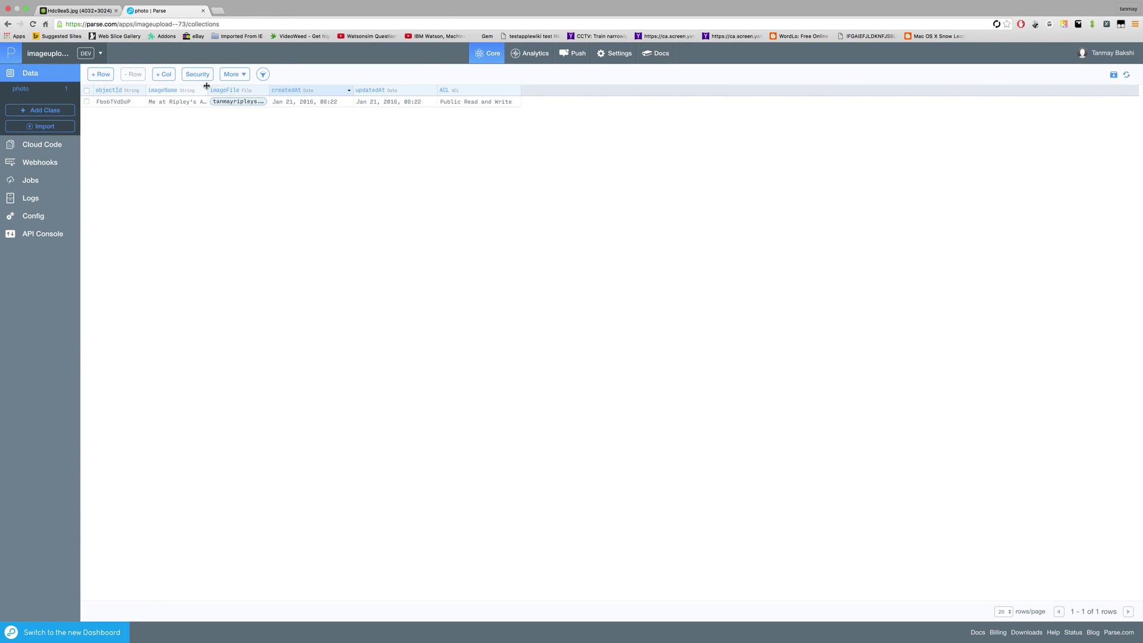
pyautogui.moveTo(206, 90); pyautogui.dragTo(299, 89)
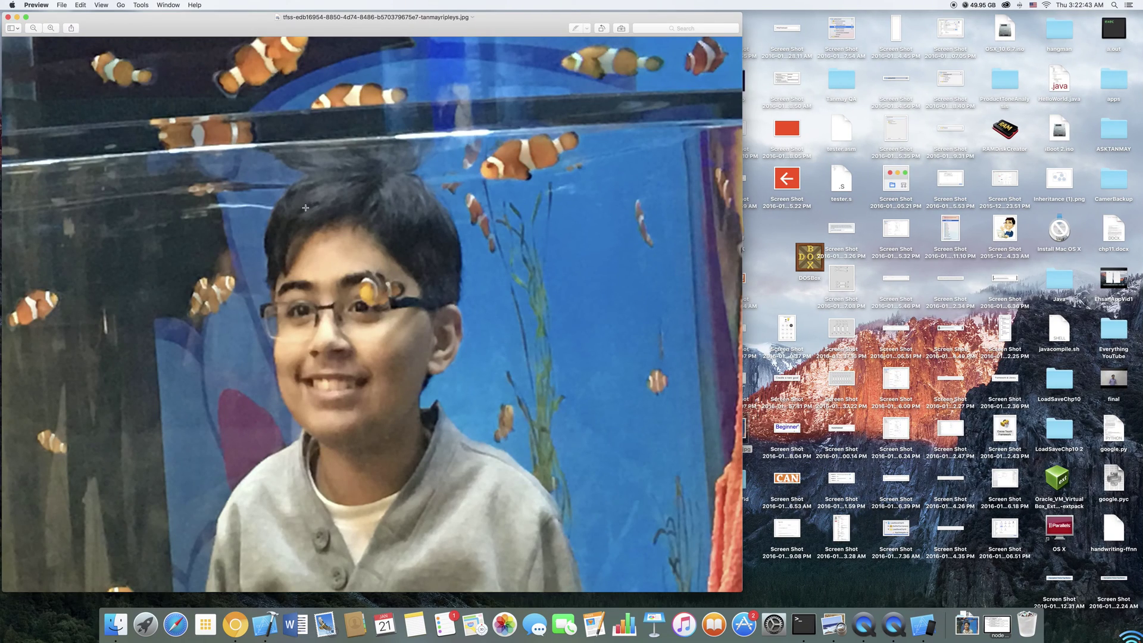
pyautogui.press('super+q')
pyautogui.hotkey('ctrl', 'Right')
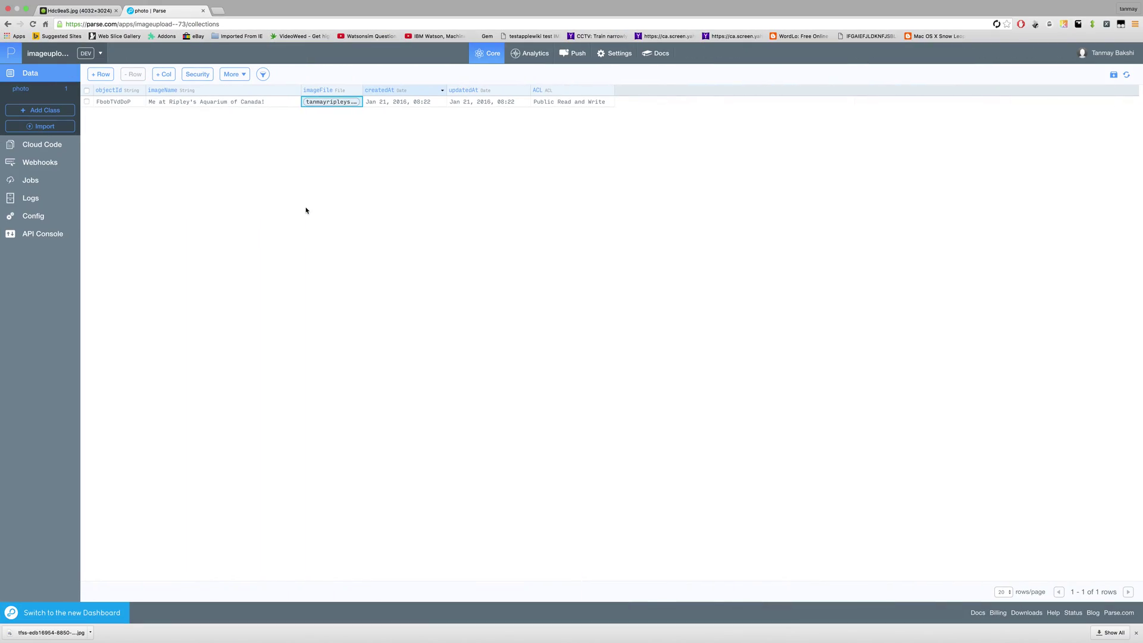
pyautogui.hotkey('ctrl', 'Right')
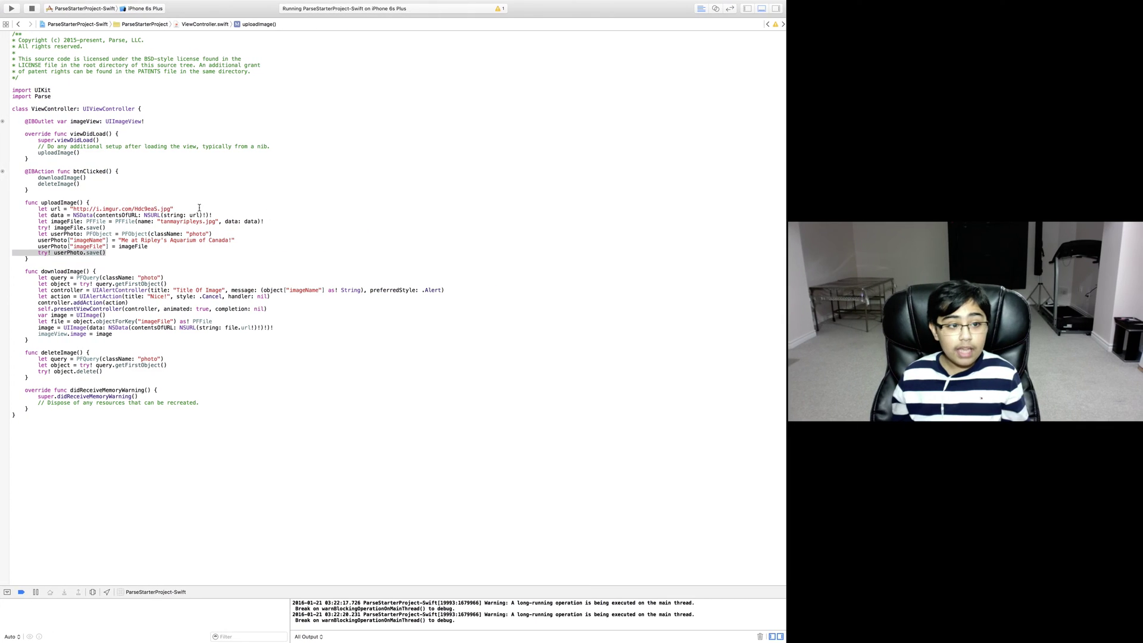
pyautogui.click(59, 177)
pyautogui.click(27, 189)
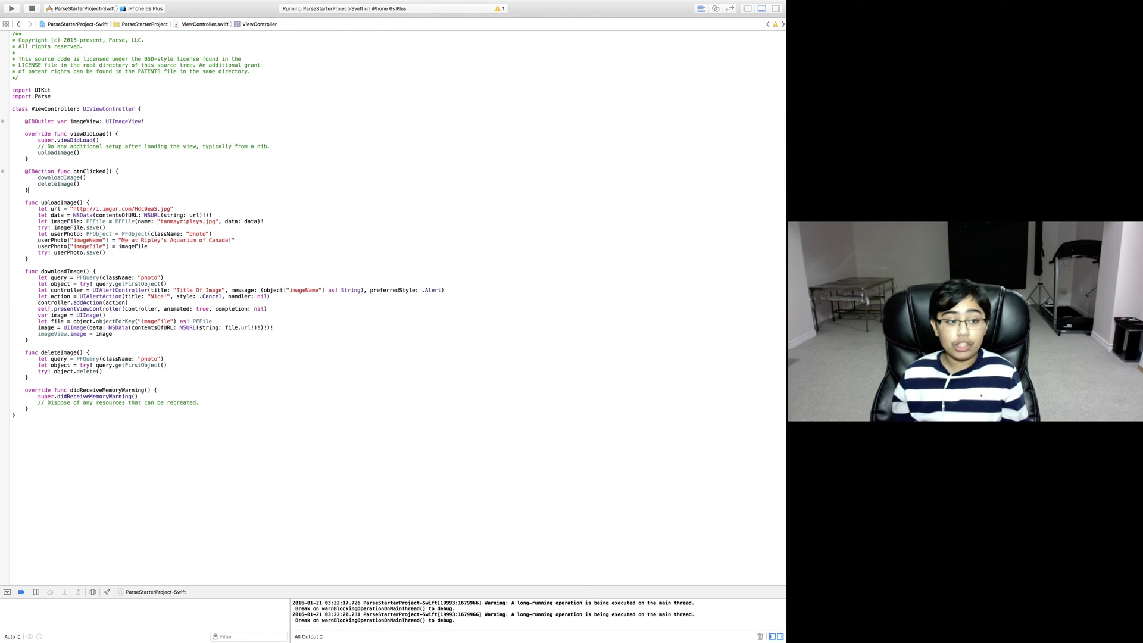
pyautogui.moveTo(28, 189); pyautogui.dragTo(24, 170)
pyautogui.click(12, 177)
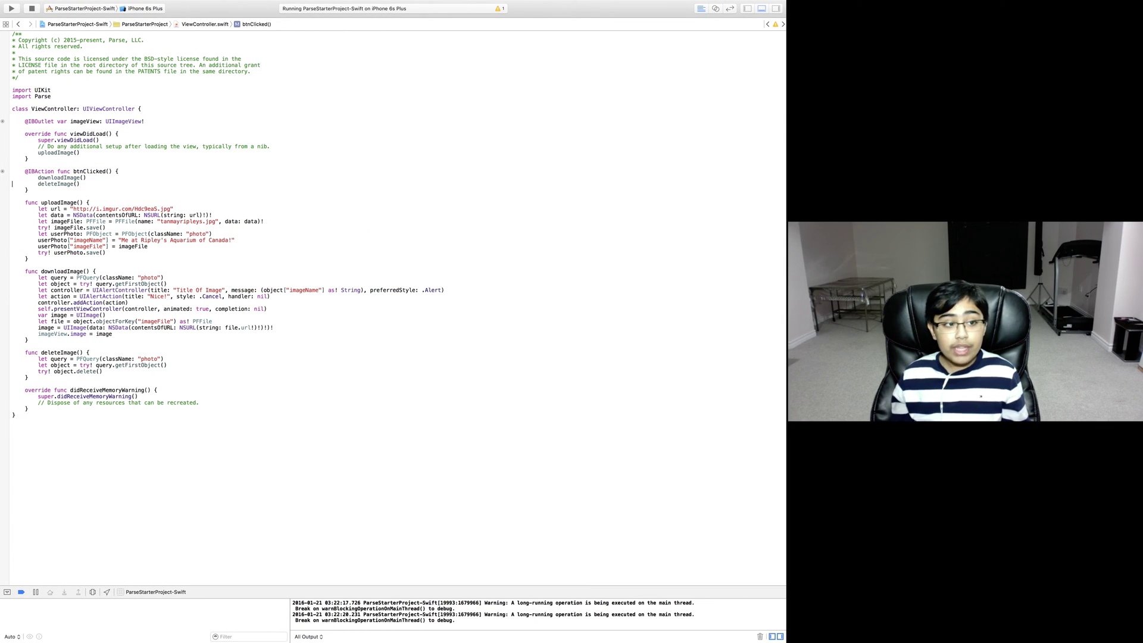
pyautogui.moveTo(11, 177); pyautogui.dragTo(87, 177)
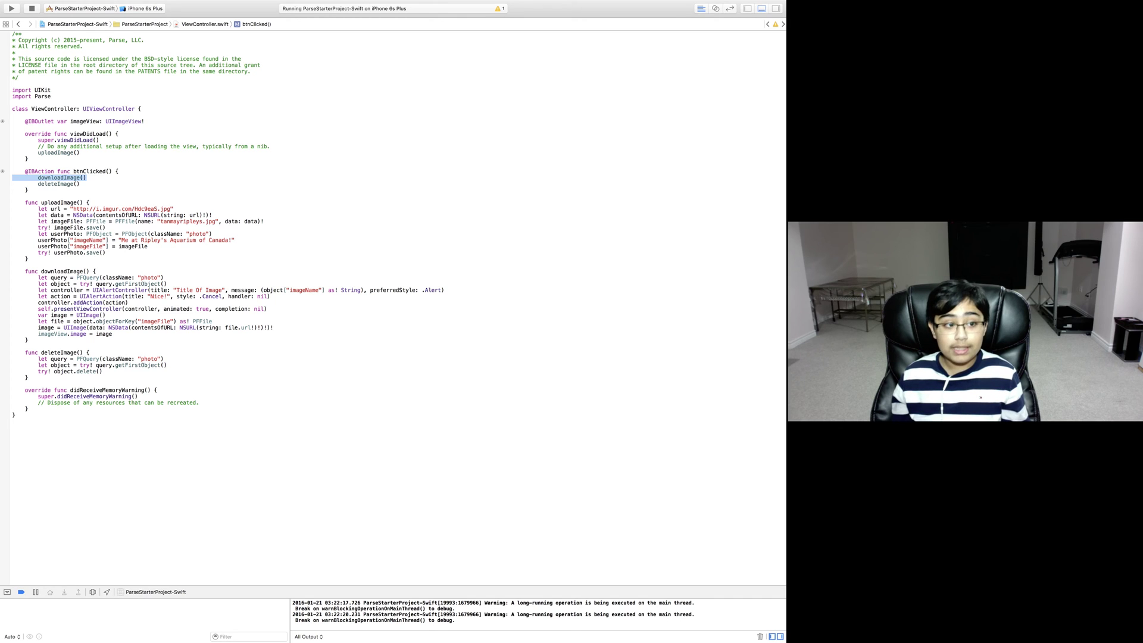
pyautogui.click(12, 183)
pyautogui.click(12, 196)
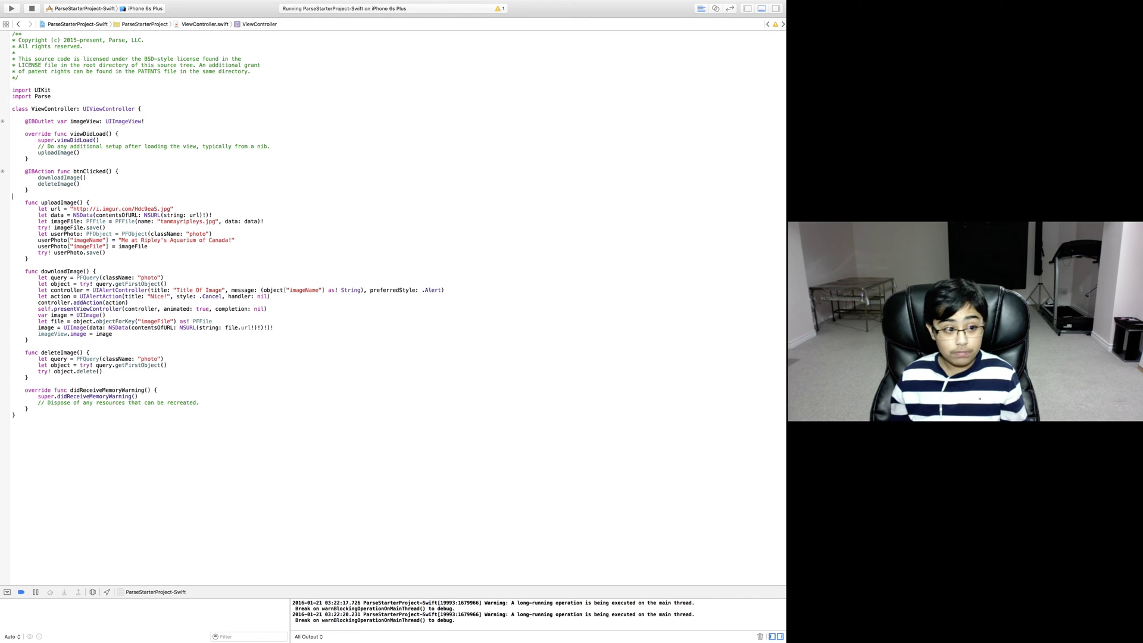
pyautogui.press('Down')
pyautogui.press('Down')
pyautogui.press('Down')
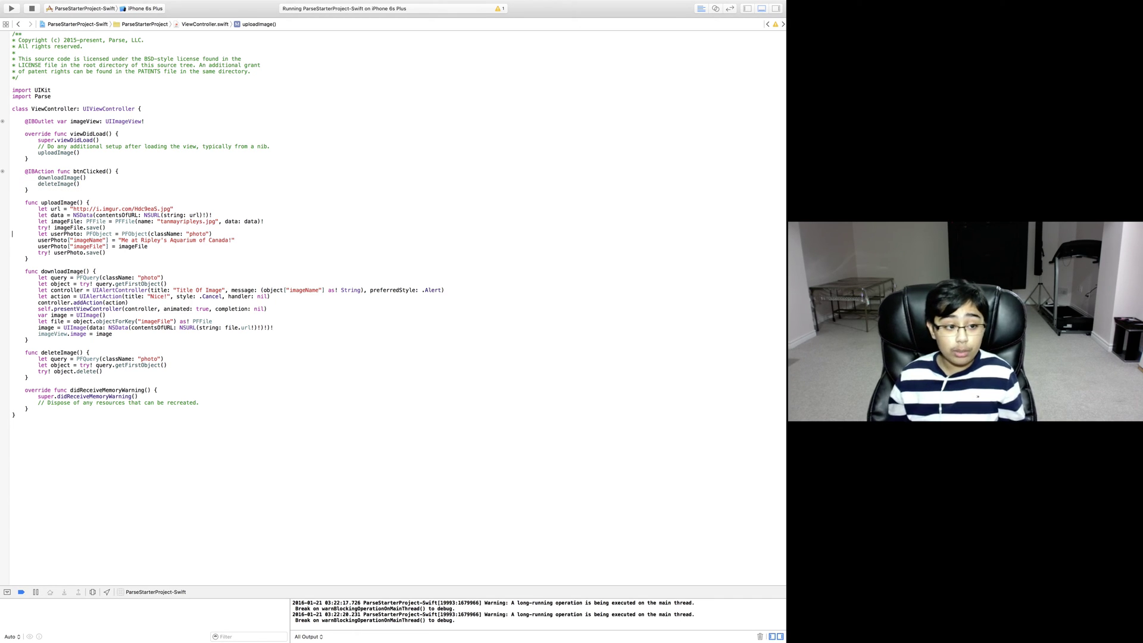
pyautogui.press('Down')
pyautogui.hotkey('shift', 'Down')
pyautogui.hotkey('shift', 'Down')
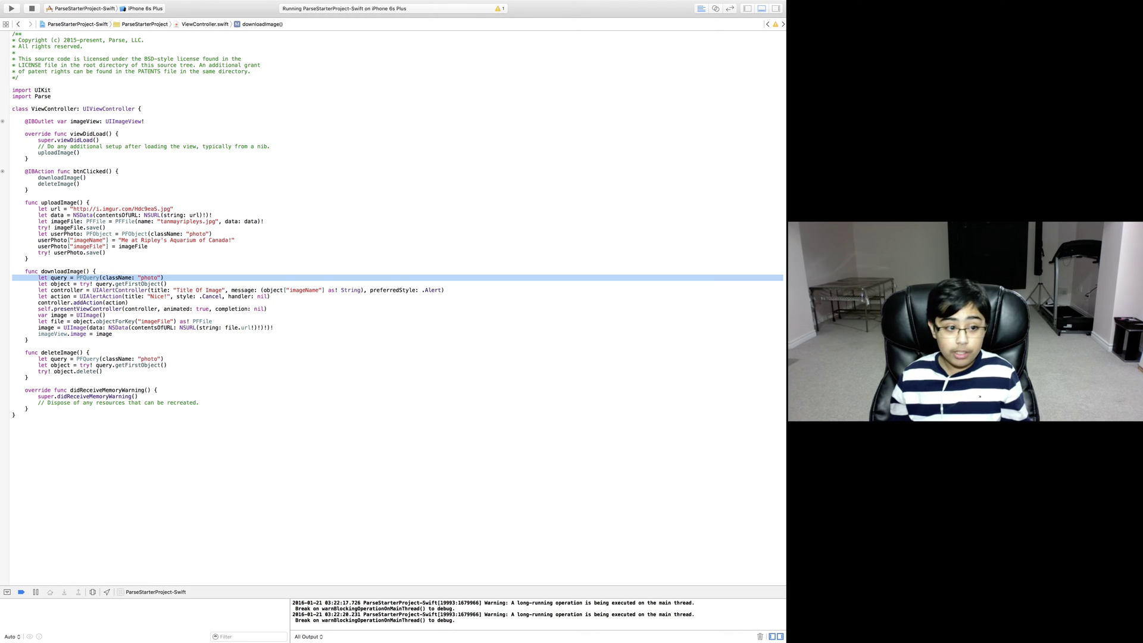
pyautogui.hotkey('shift', 'Down')
pyautogui.hotkey('shift', 'Down')
pyautogui.hotkey('shift', 'Down')
pyautogui.hotkey('shift', 'Down')
pyautogui.hotkey('shift', 'Down')
pyautogui.hotkey('shift', 'Down')
pyautogui.hotkey('shift', 'Down')
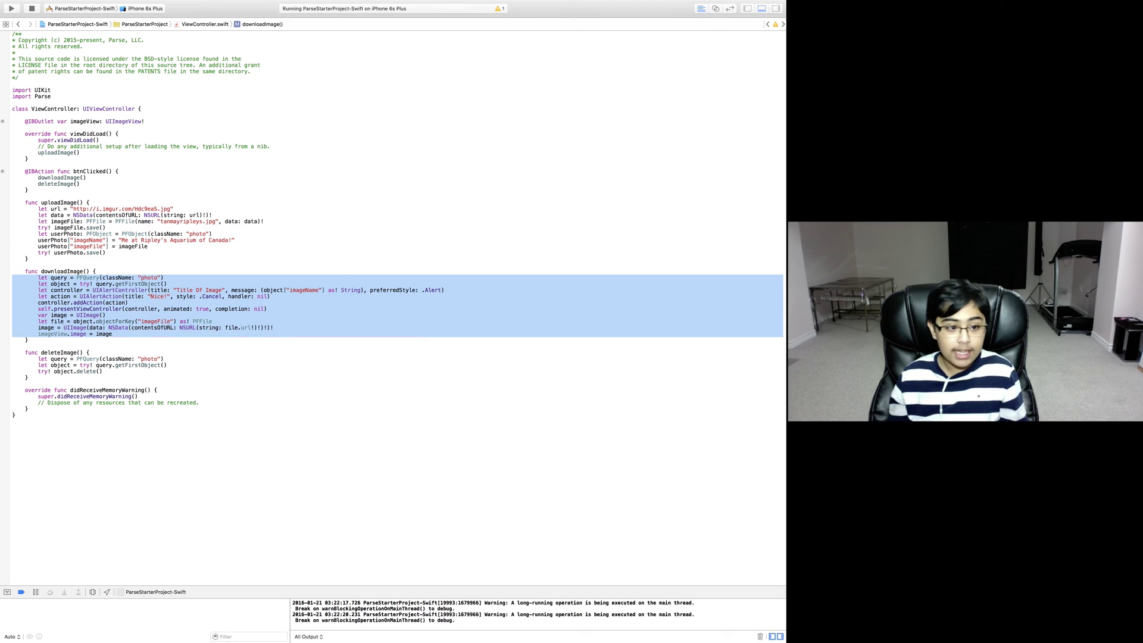
pyautogui.press('Down')
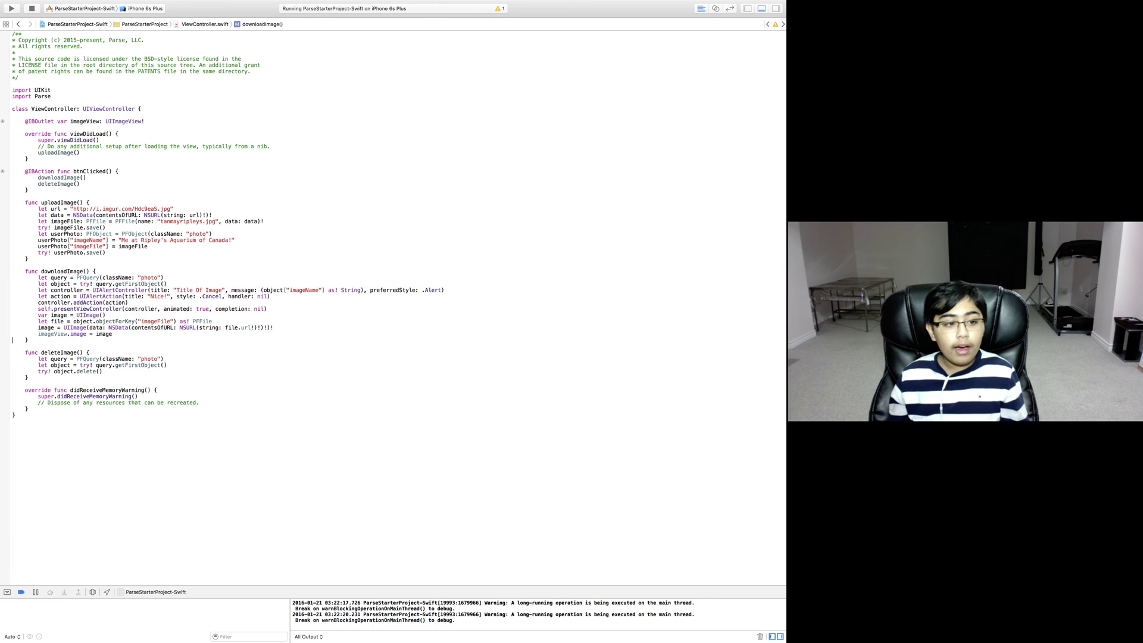
pyautogui.press('Down')
pyautogui.press('Down')
pyautogui.hotkey('shift', 'Down')
pyautogui.hotkey('shift', 'Down')
pyautogui.hotkey('shift', 'Down')
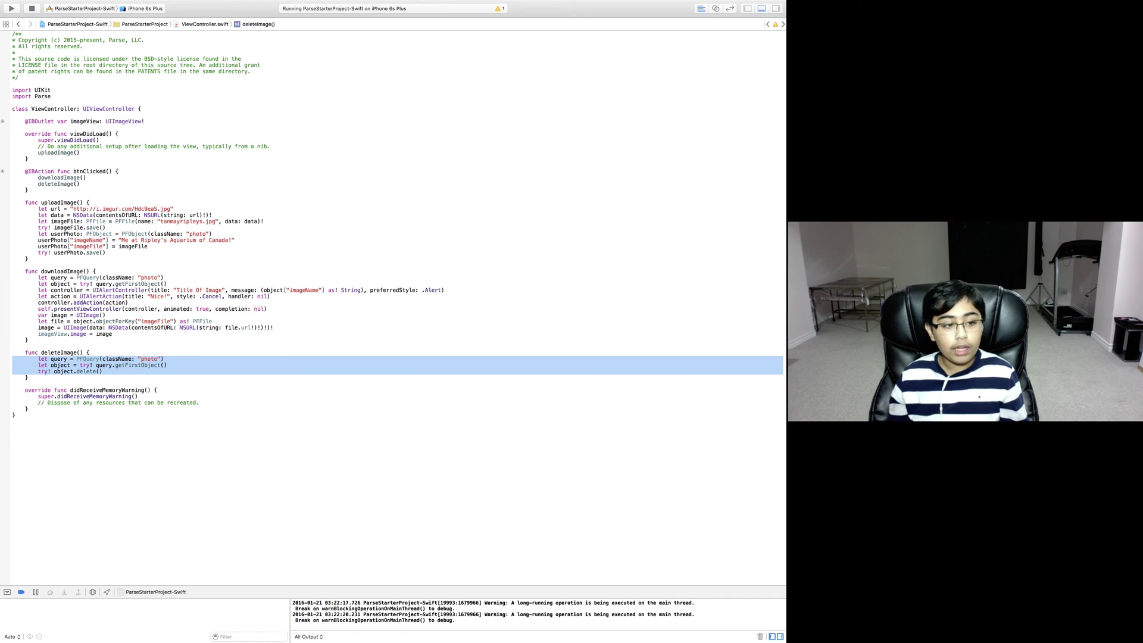
pyautogui.press('Up')
pyautogui.press('Up')
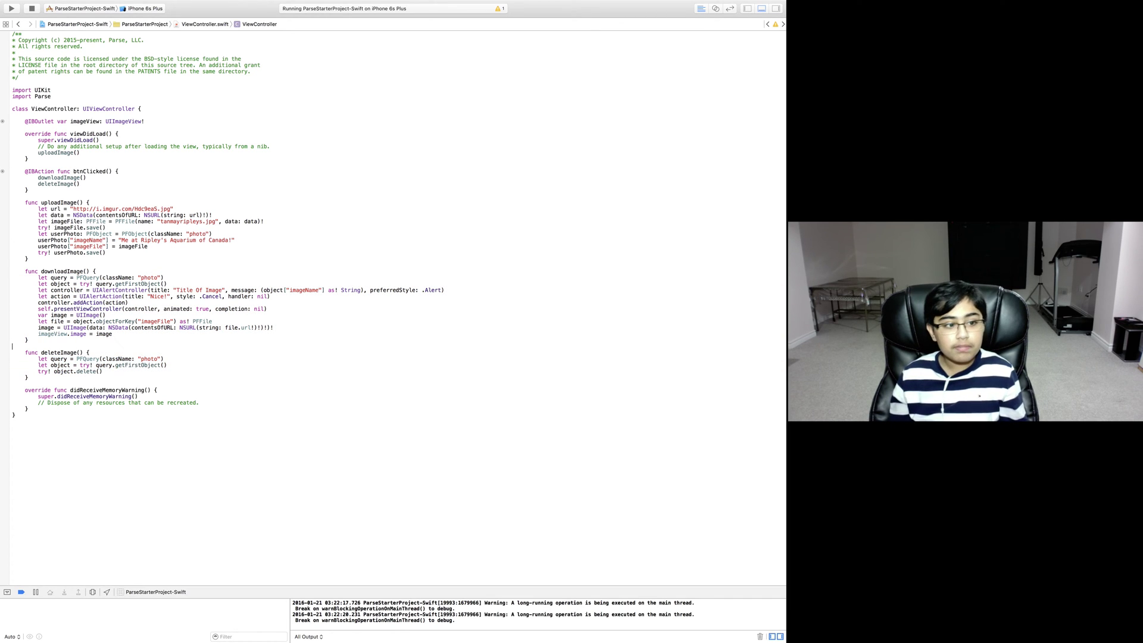
pyautogui.press('Up')
pyautogui.press('Up')
pyautogui.press('Up')
pyautogui.press('Up')
# Tap Load Image! to show the aquarium photo, then dismiss the Title Of Image alert.
pyautogui.hotkey('ctrl', 'Left')
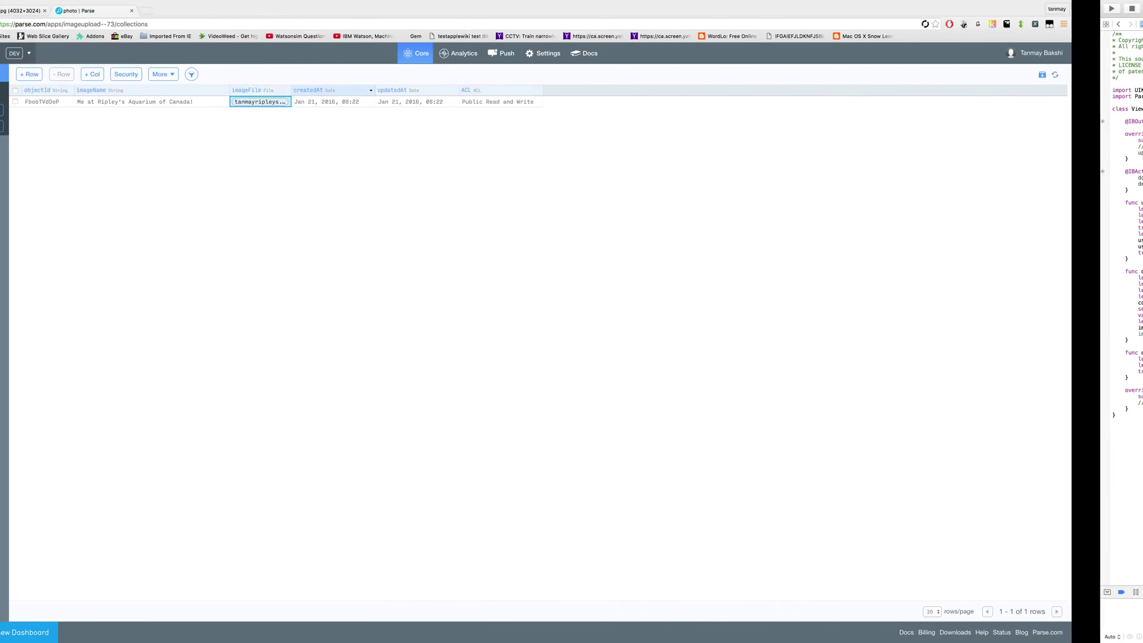
pyautogui.hotkey('ctrl', 'Left')
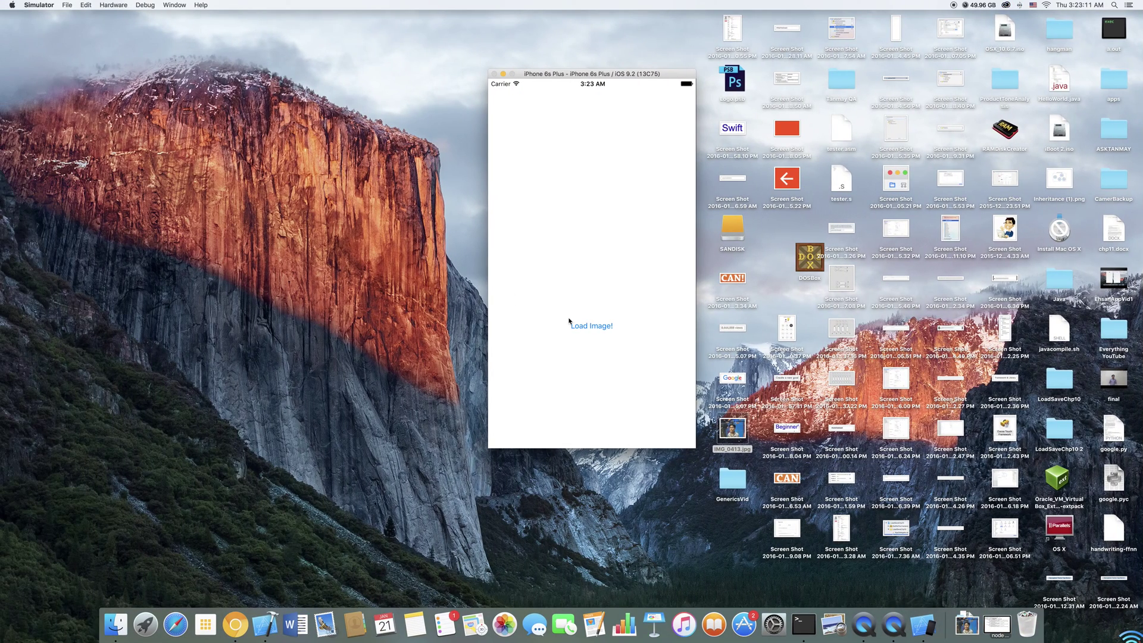
pyautogui.click(571, 325)
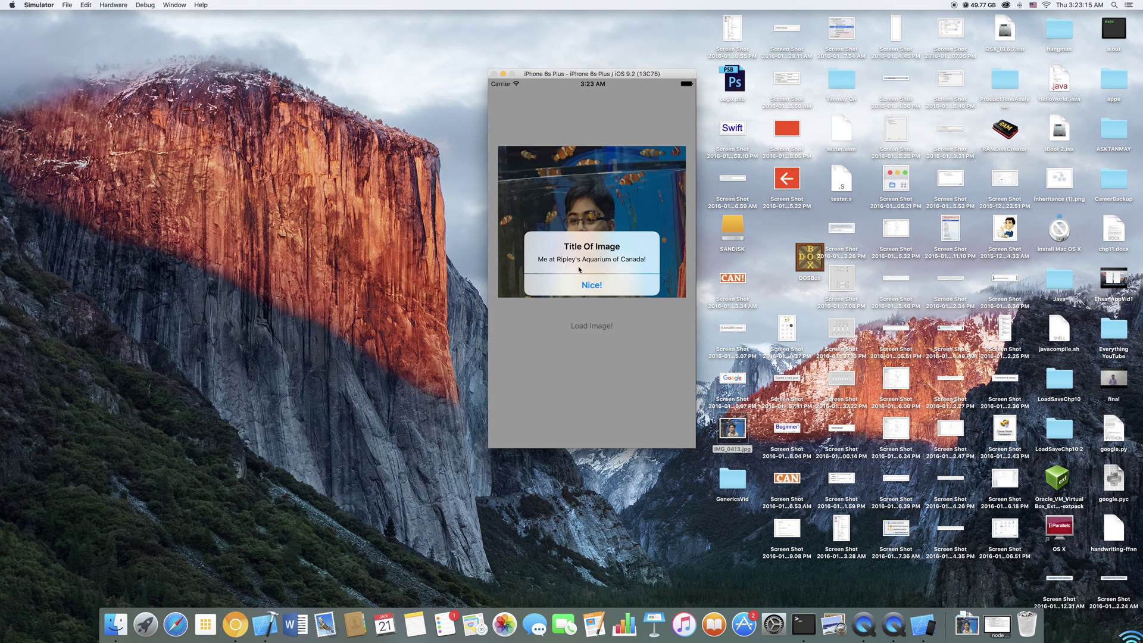
pyautogui.click(591, 284)
pyautogui.hotkey('ctrl', 'Right')
pyautogui.hotkey('ctrl', 'Right')
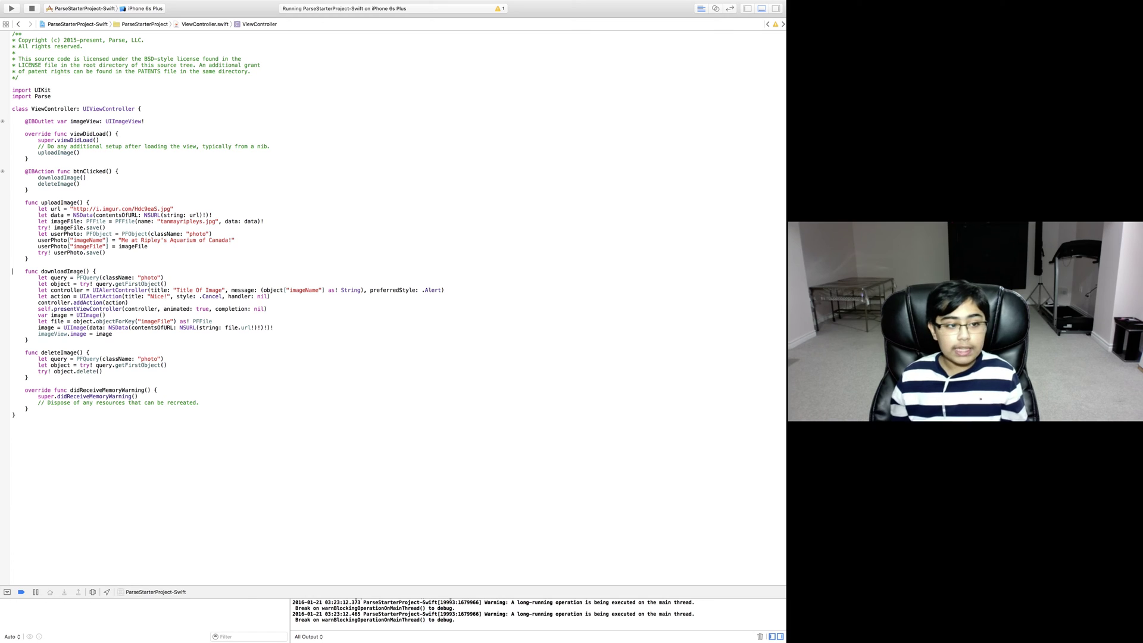
pyautogui.press('Up')
pyautogui.press('Down')
pyautogui.press('Down')
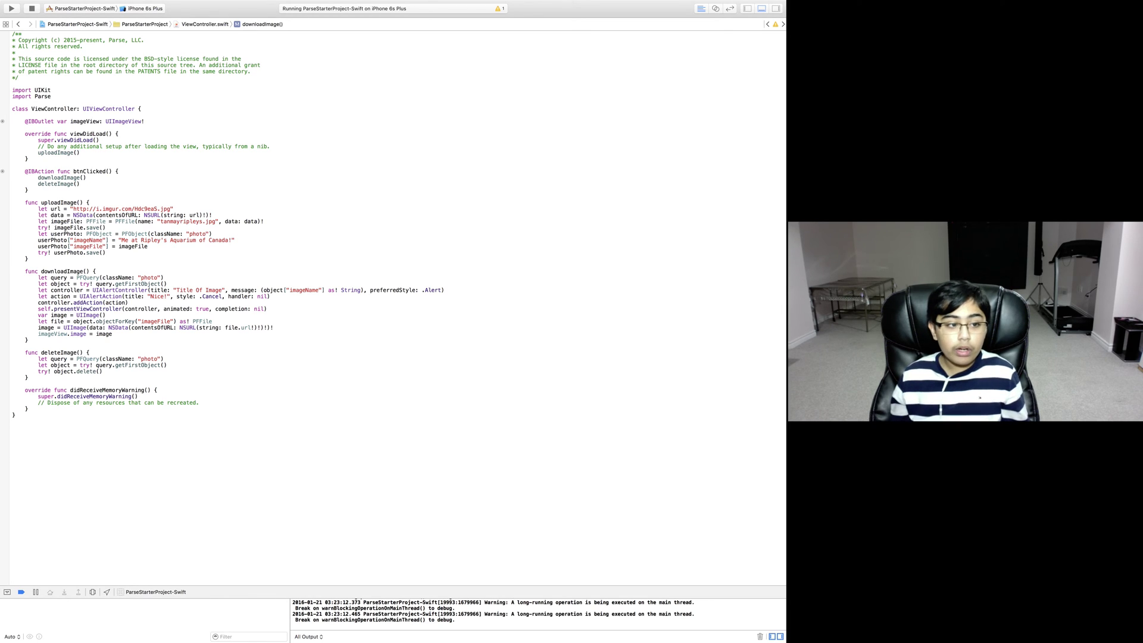
pyautogui.hotkey('shift', 'Down')
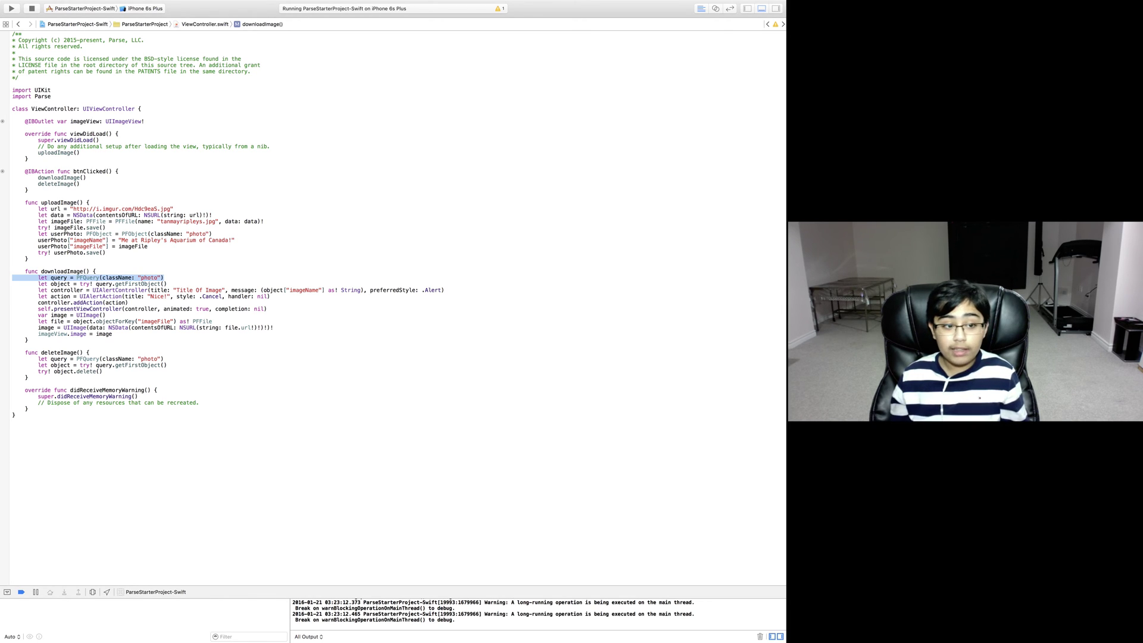
pyautogui.press('Down')
pyautogui.hotkey('shift', 'Down')
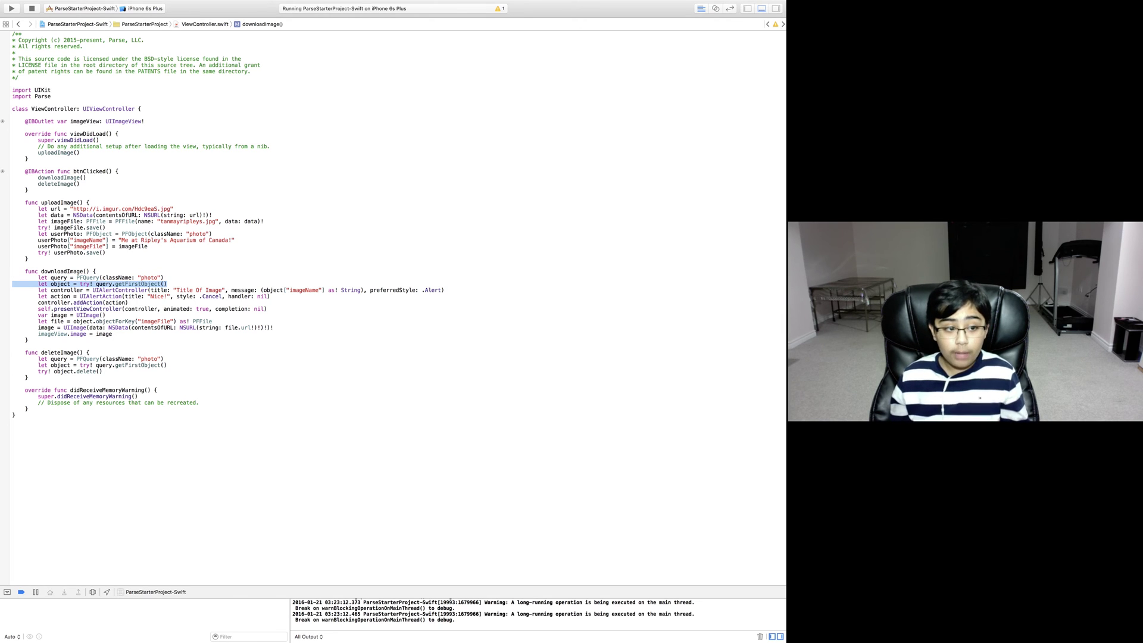
pyautogui.press('Down')
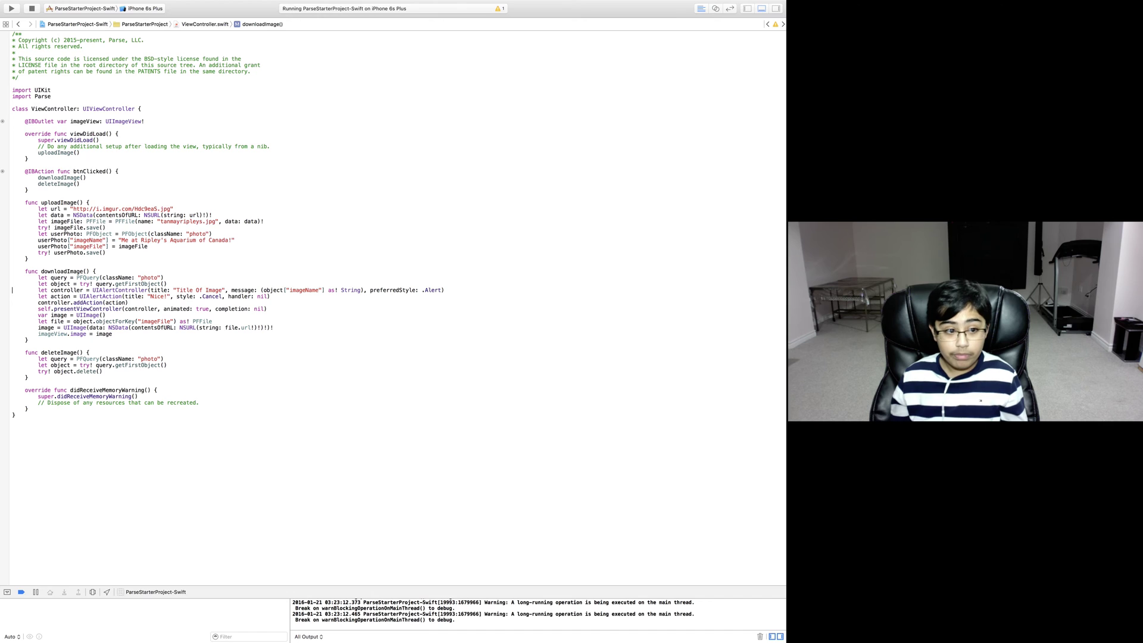
pyautogui.hotkey('shift', 'Down')
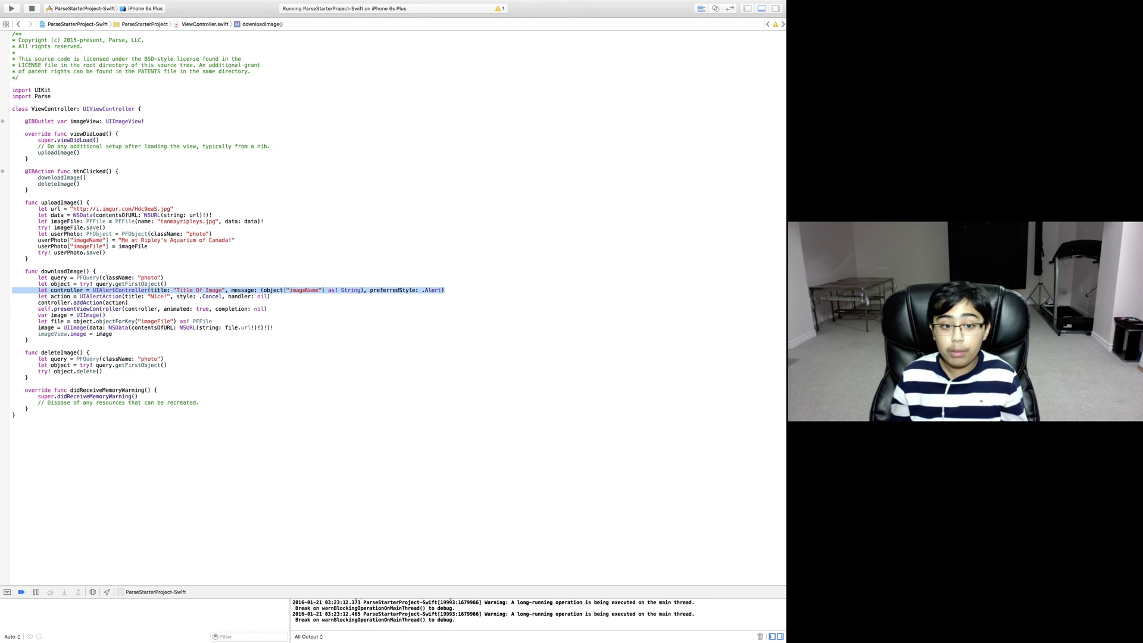
pyautogui.press('Right')
pyautogui.hotkey('shift', 'Left')
pyautogui.hotkey('shift', 'Left')
pyautogui.hotkey('shift', 'Left')
pyautogui.hotkey('shift', 'Left')
pyautogui.hotkey('shift', 'Left')
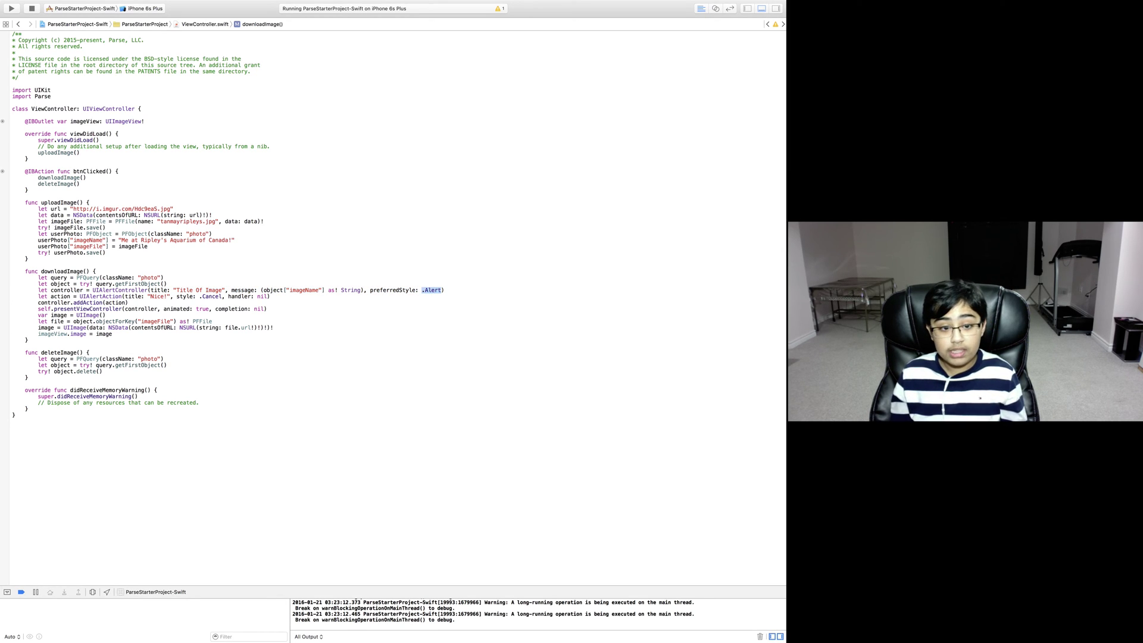
pyautogui.press('Right')
pyautogui.hotkey('shift', 'Down')
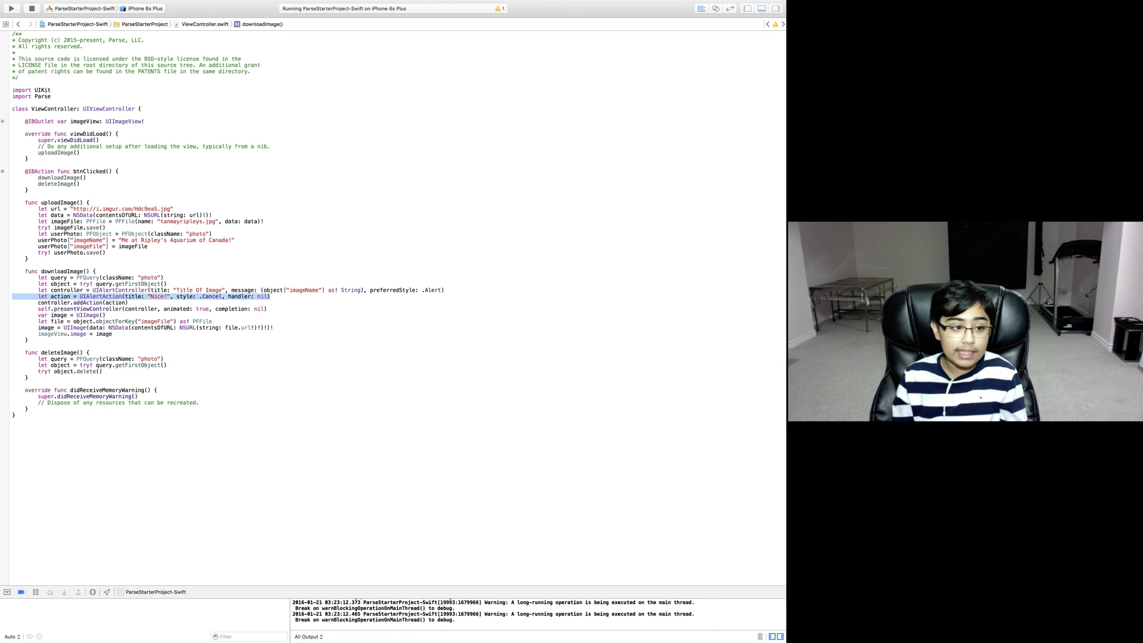
pyautogui.tripleClick(81, 301)
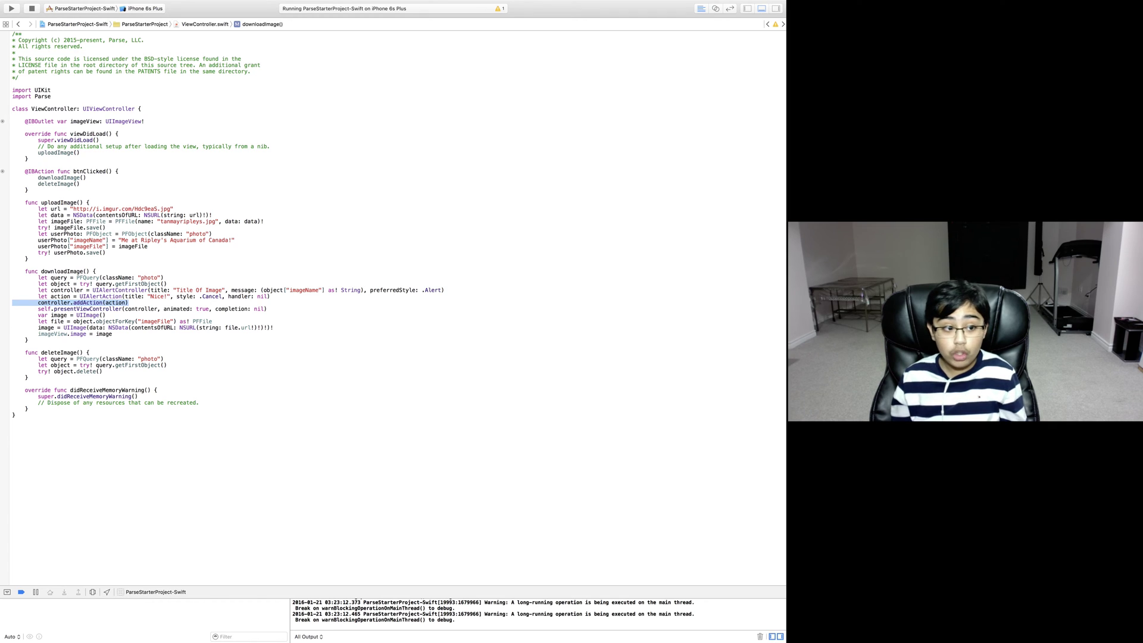
pyautogui.press('Right')
pyautogui.hotkey('shift', 'Down')
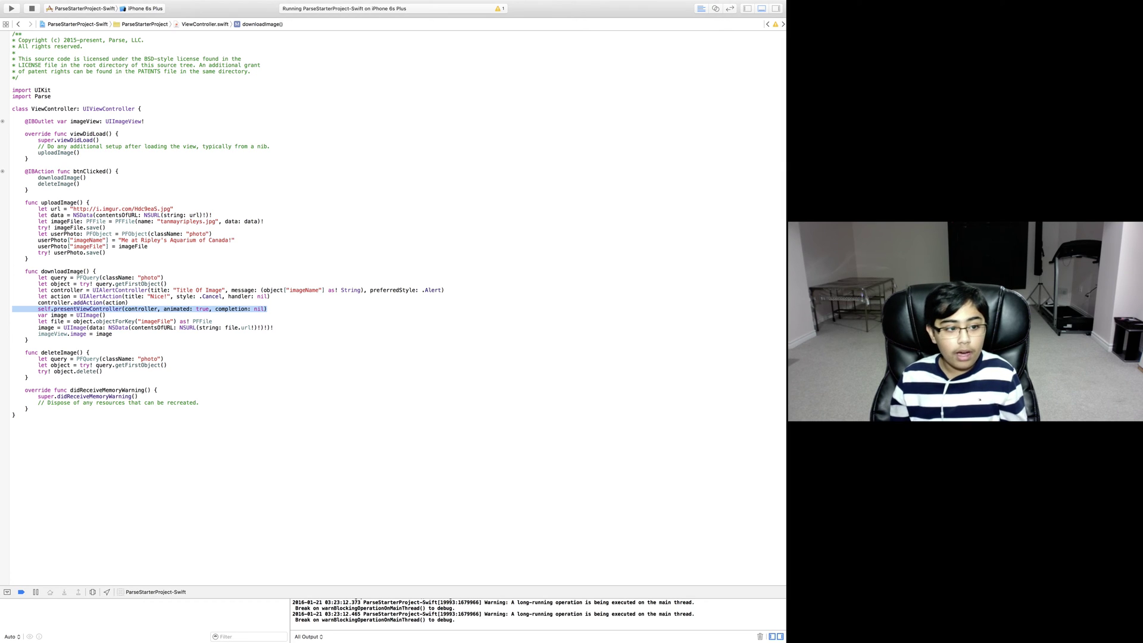
pyautogui.press('Right')
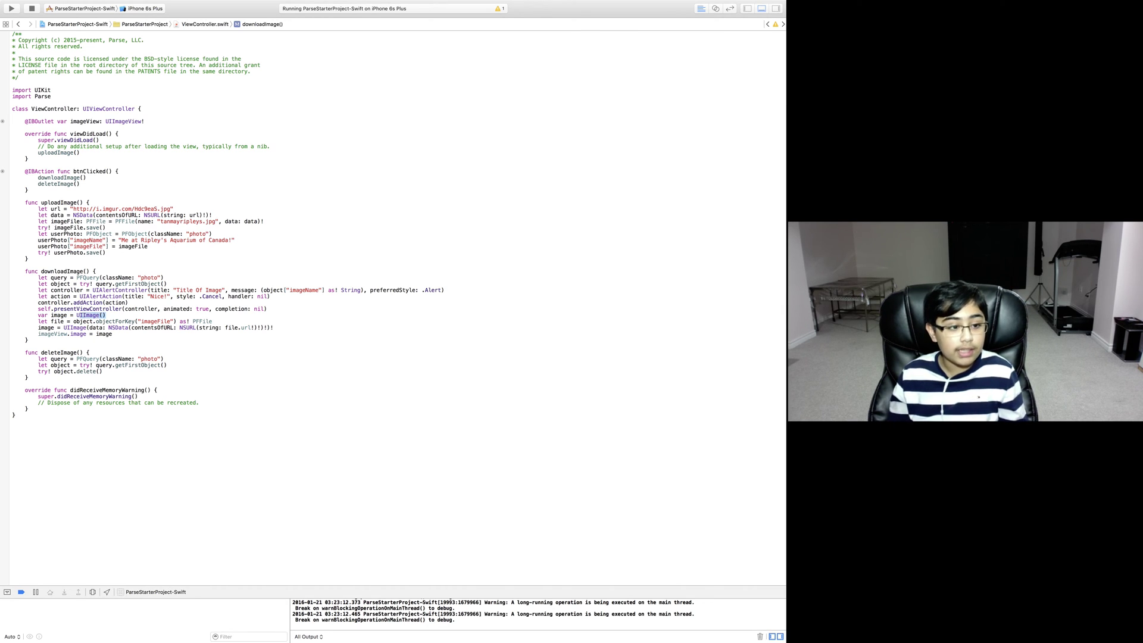
# Change 'var image = UIImage()' to 'var image: UIImage!' via autocomplete.
pyautogui.press('BackSpace')
pyautogui.press('BackSpace')
pyautogui.press('BackSpace')
pyautogui.write(': UII')
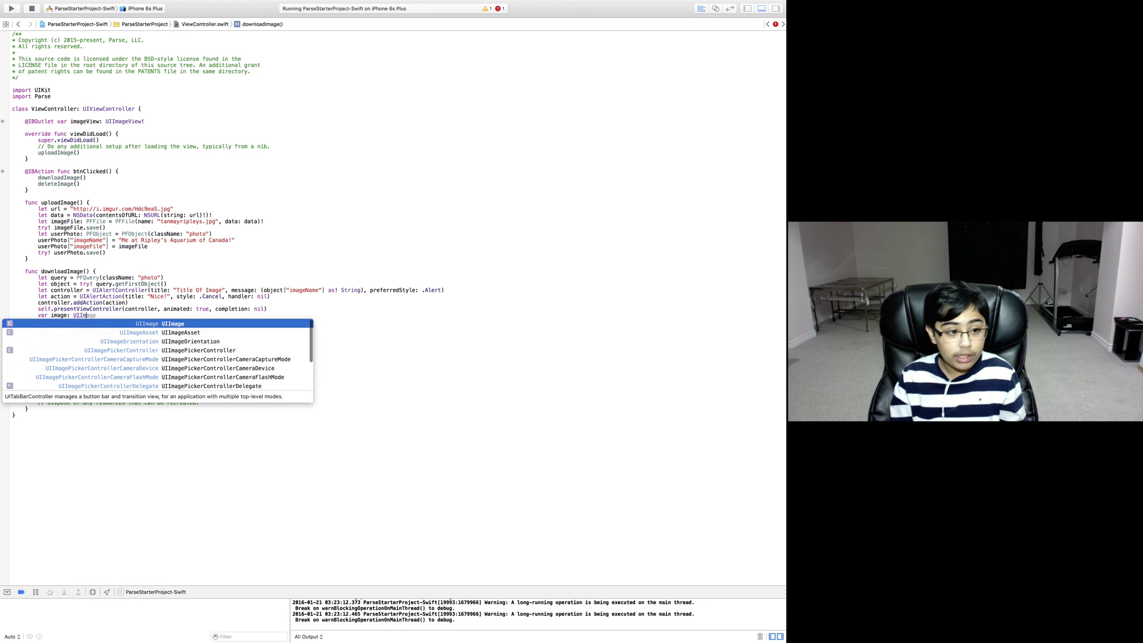
pyautogui.press('Tab')
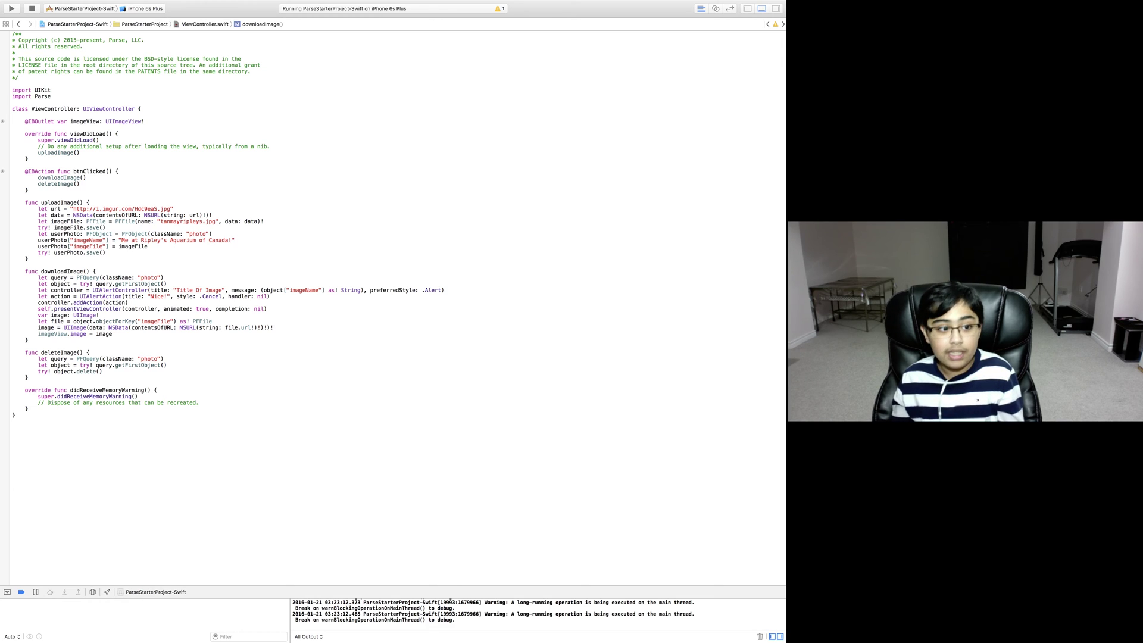
# Highlight the imageView.image assignment and the imageView outlet declaration.
pyautogui.tripleClick(63, 333)
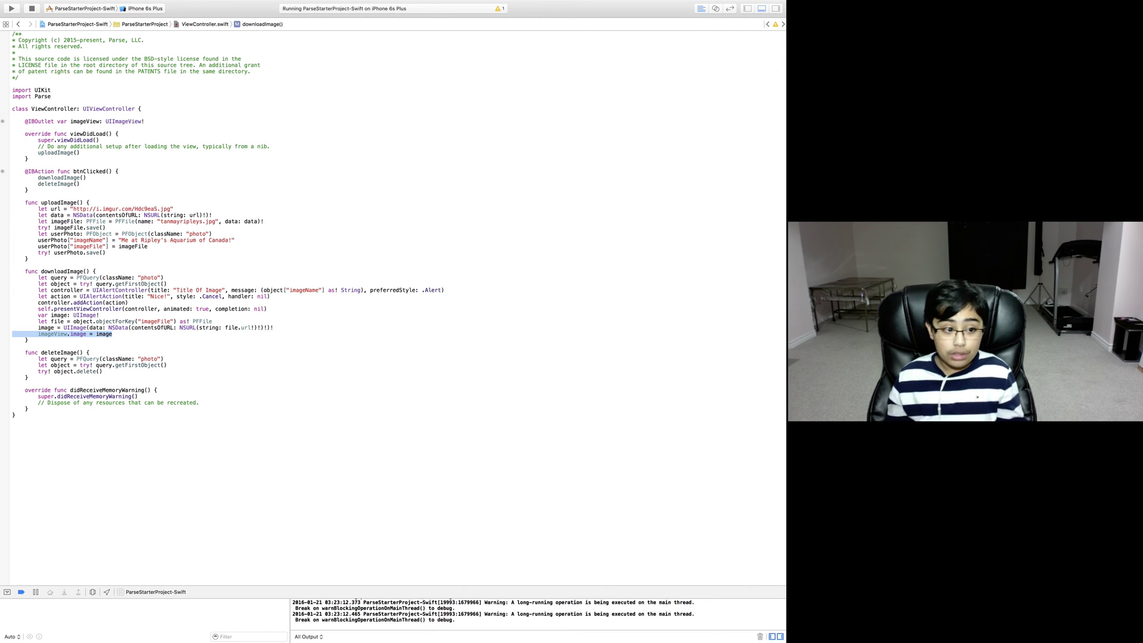
pyautogui.press('Left')
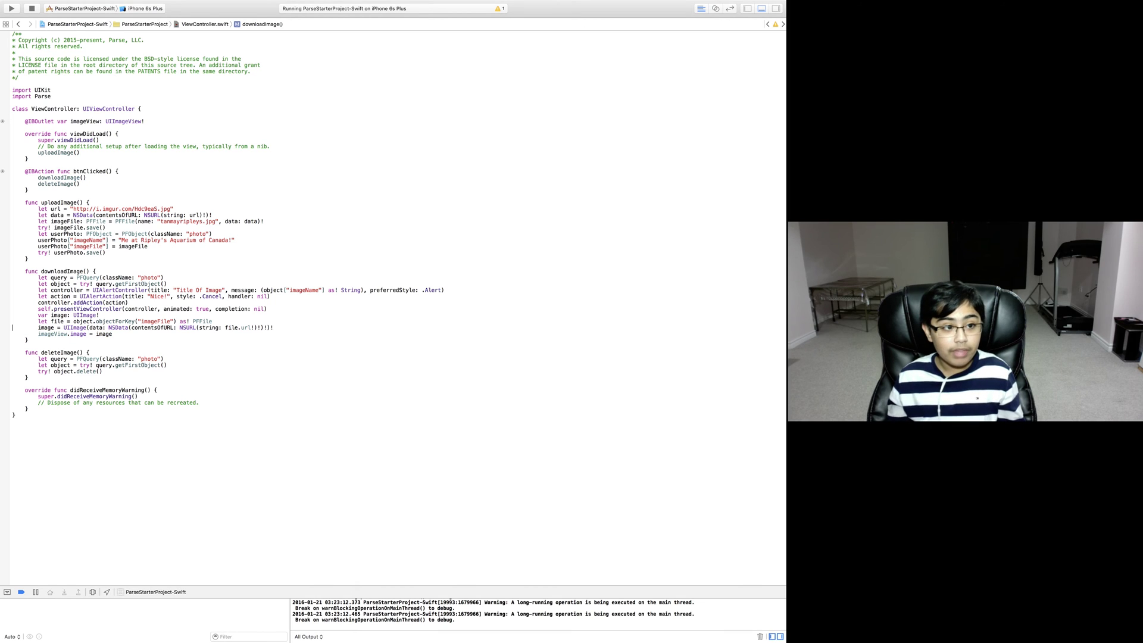
pyautogui.press('Up')
pyautogui.press('Up')
pyautogui.press('Up')
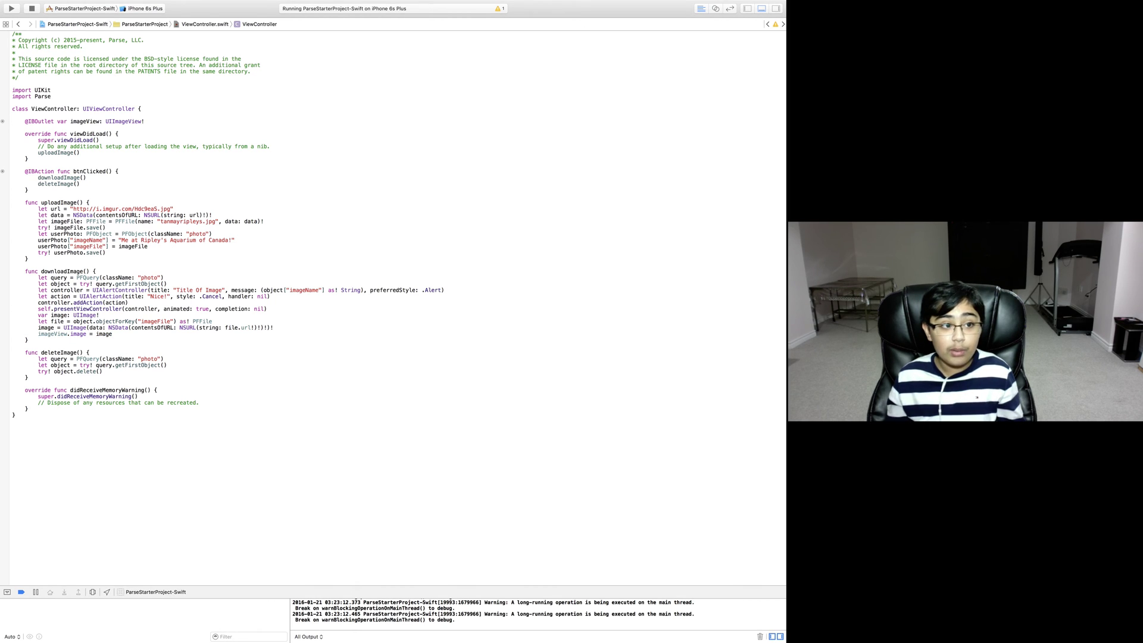
pyautogui.tripleClick(80, 121)
pyautogui.click(13, 127)
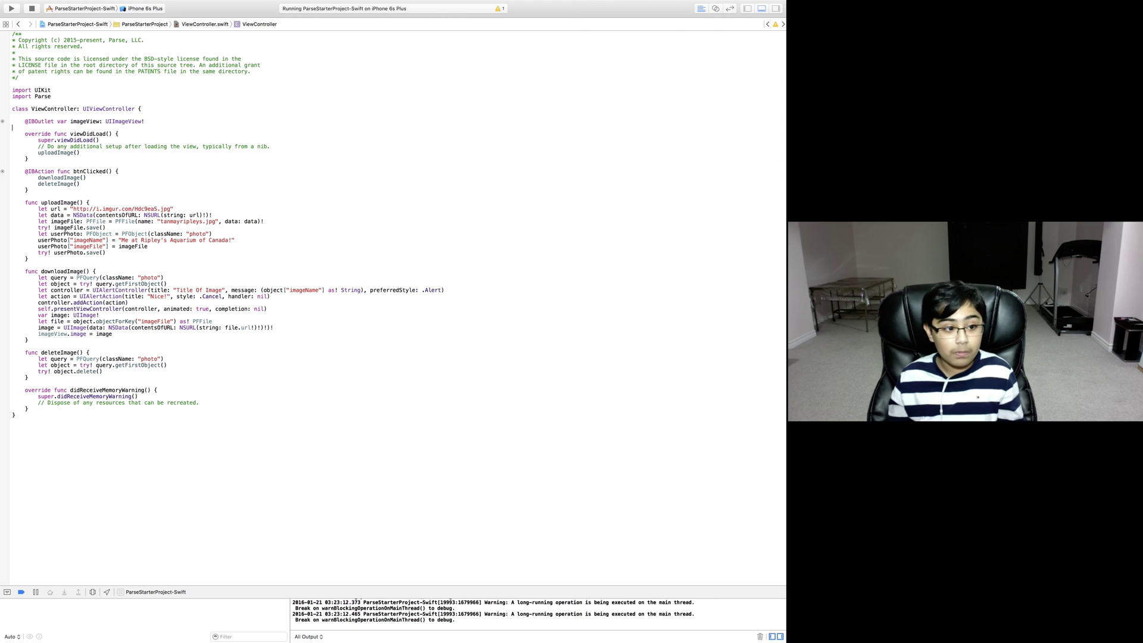
# Step through deleteImage's photo query, getFirstObject and delete call lines.
pyautogui.click(13, 353)
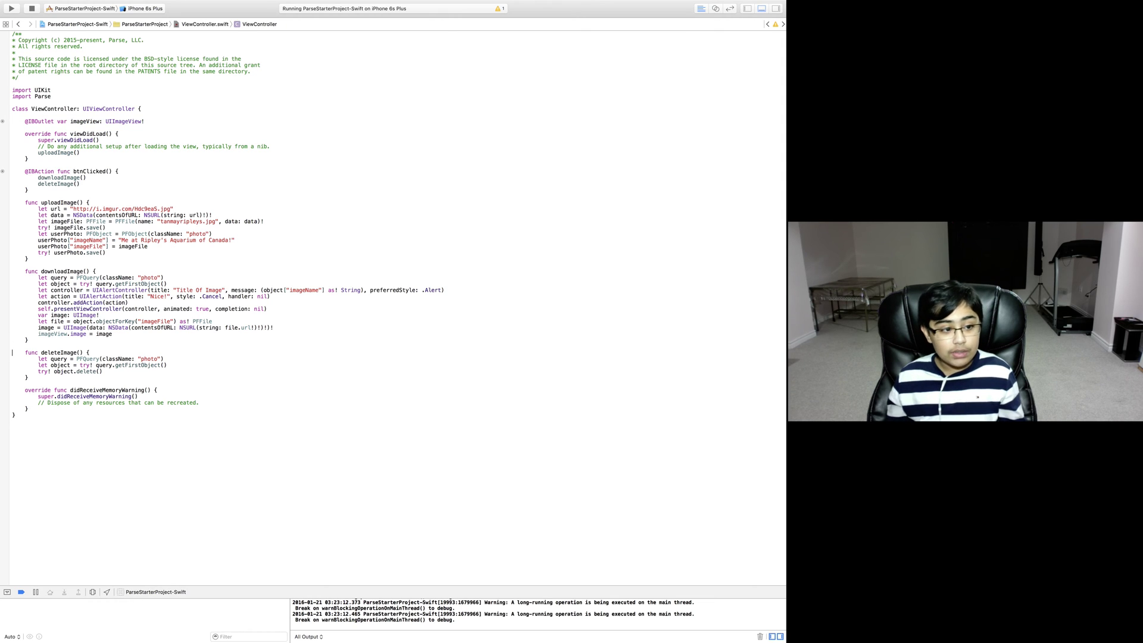
pyautogui.hotkey('shift', 'Down')
pyautogui.hotkey('shift', 'Down')
pyautogui.hotkey('shift', 'Down')
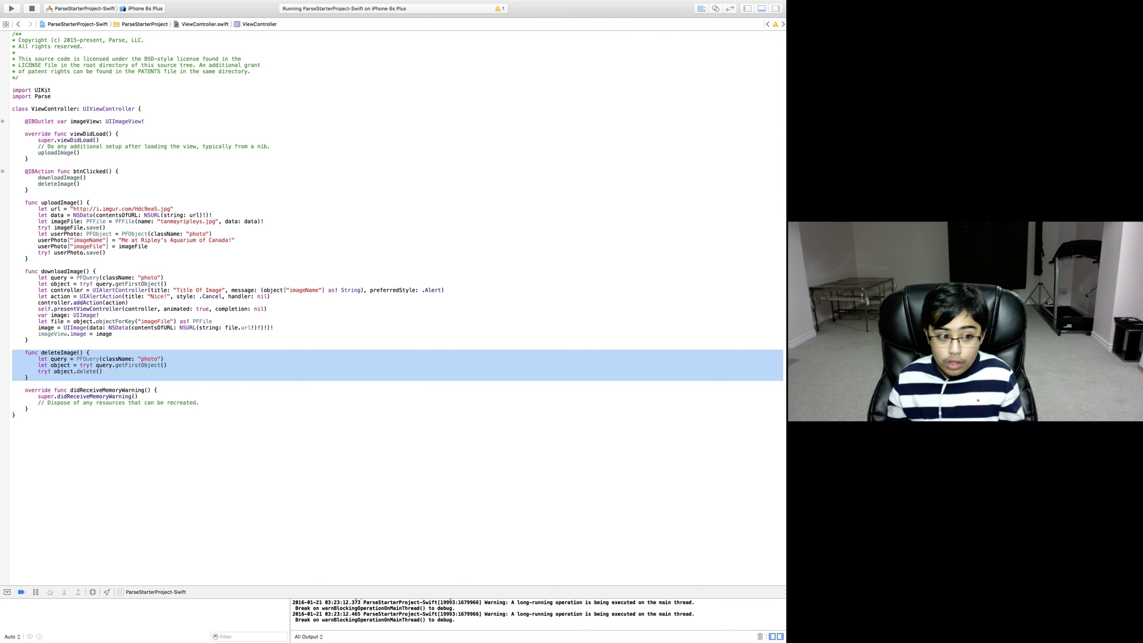
pyautogui.press('Down')
pyautogui.hotkey('shift', 'Down')
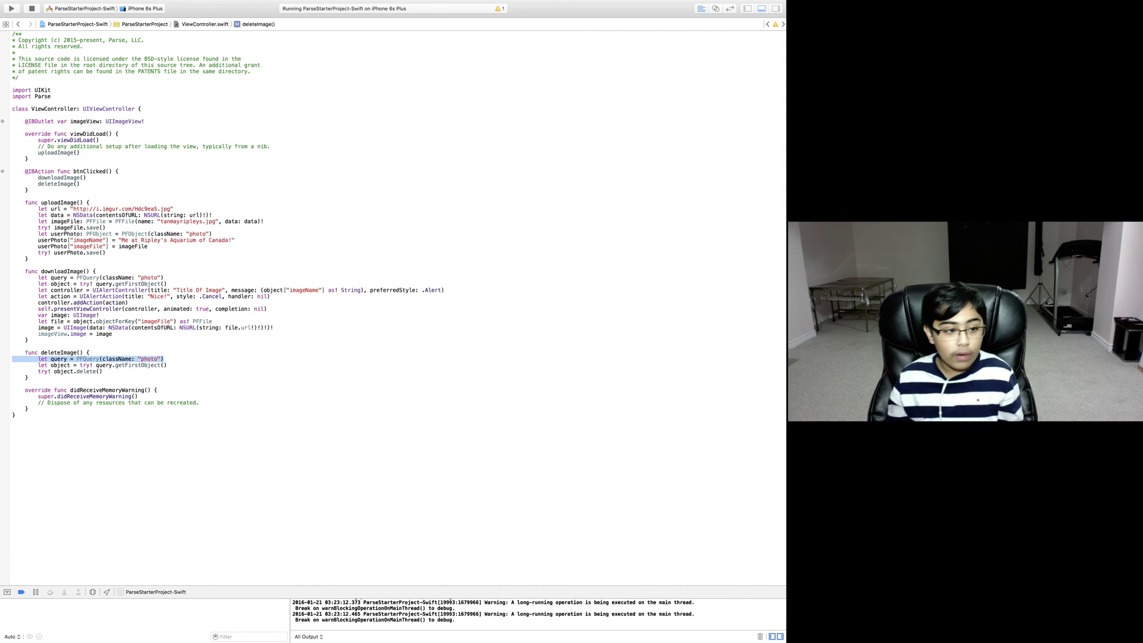
pyautogui.press('Down')
pyautogui.hotkey('shift', 'Down')
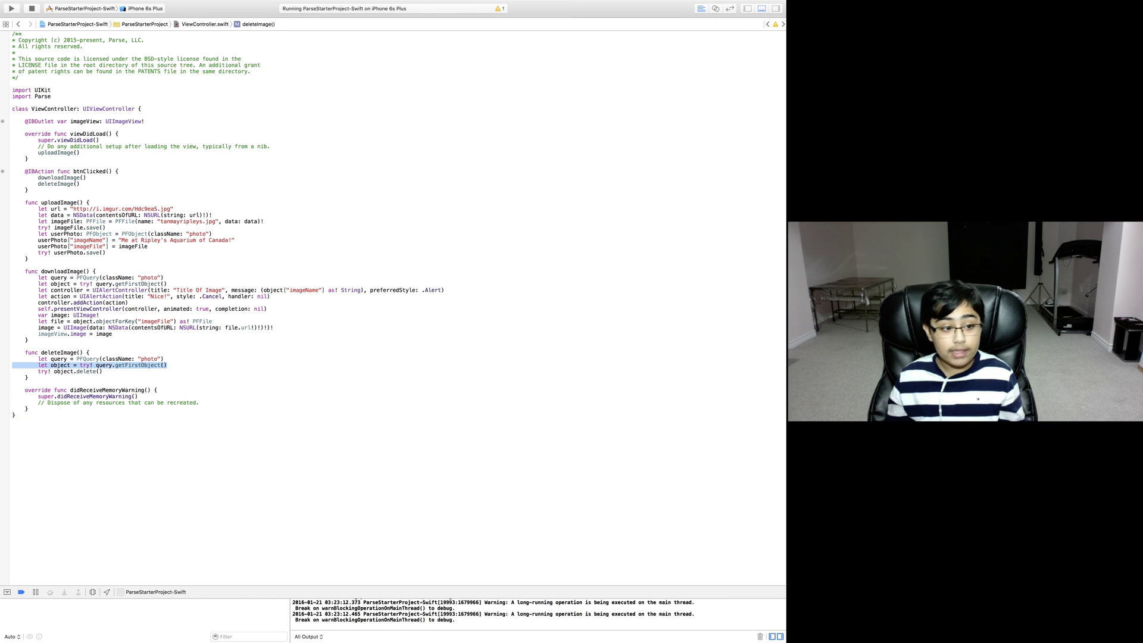
pyautogui.press('Down')
pyautogui.hotkey('shift', 'Down')
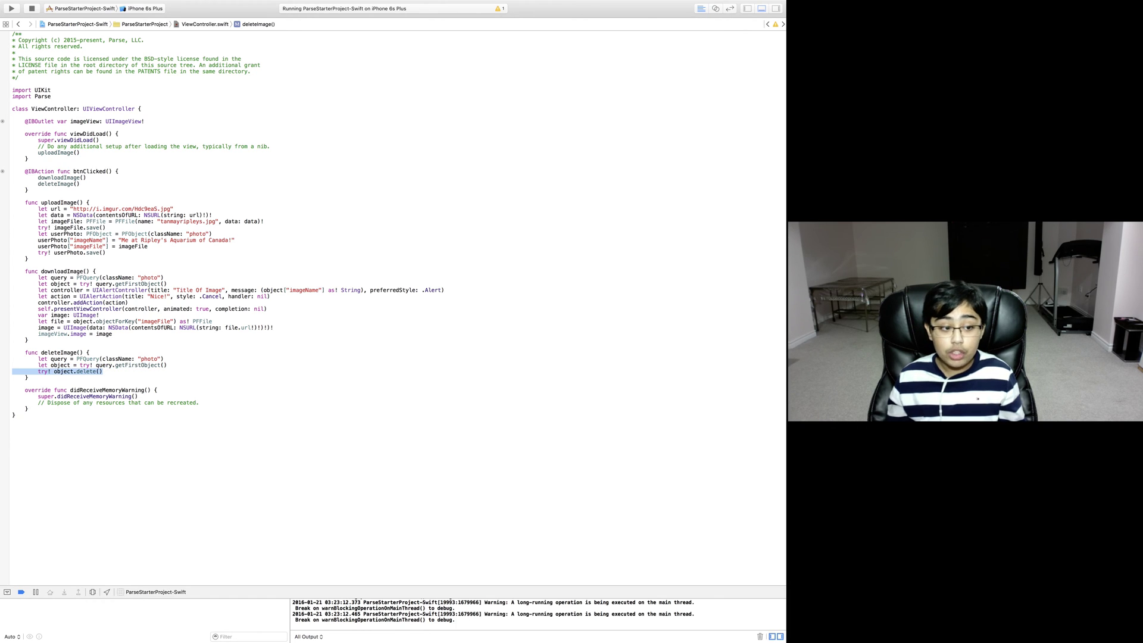
pyautogui.press('Right')
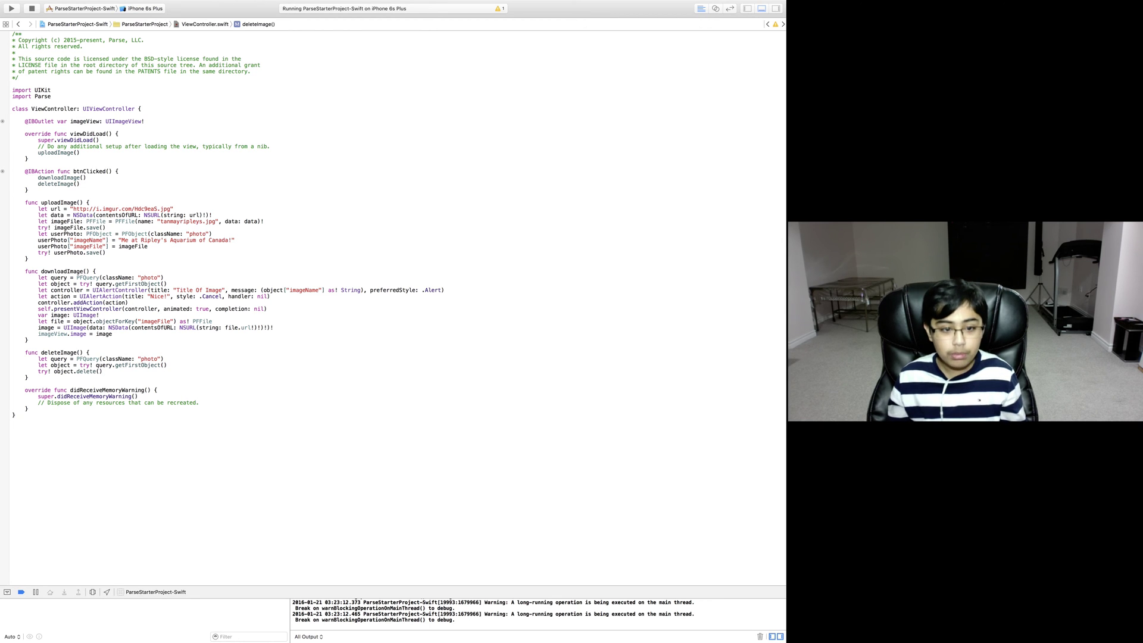
# Rerun the app, stopping the running instance, and switch to the Parse dashboard.
pyautogui.press('super+r')
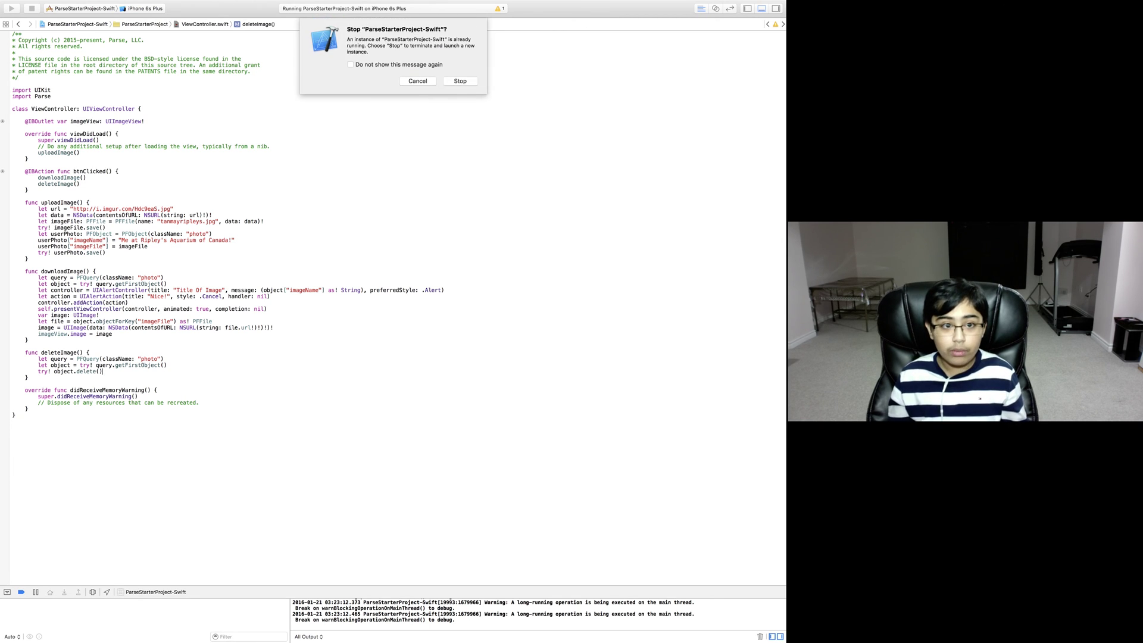
pyautogui.press('Return')
pyautogui.hotkey('ctrl', 'Left')
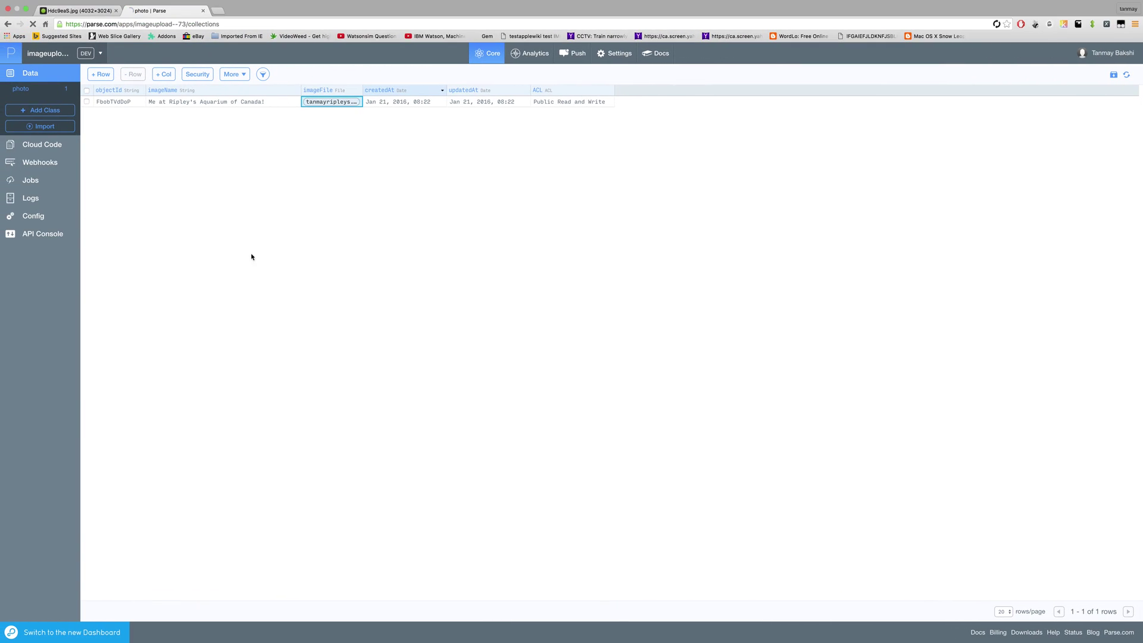
pyautogui.press('super+r')
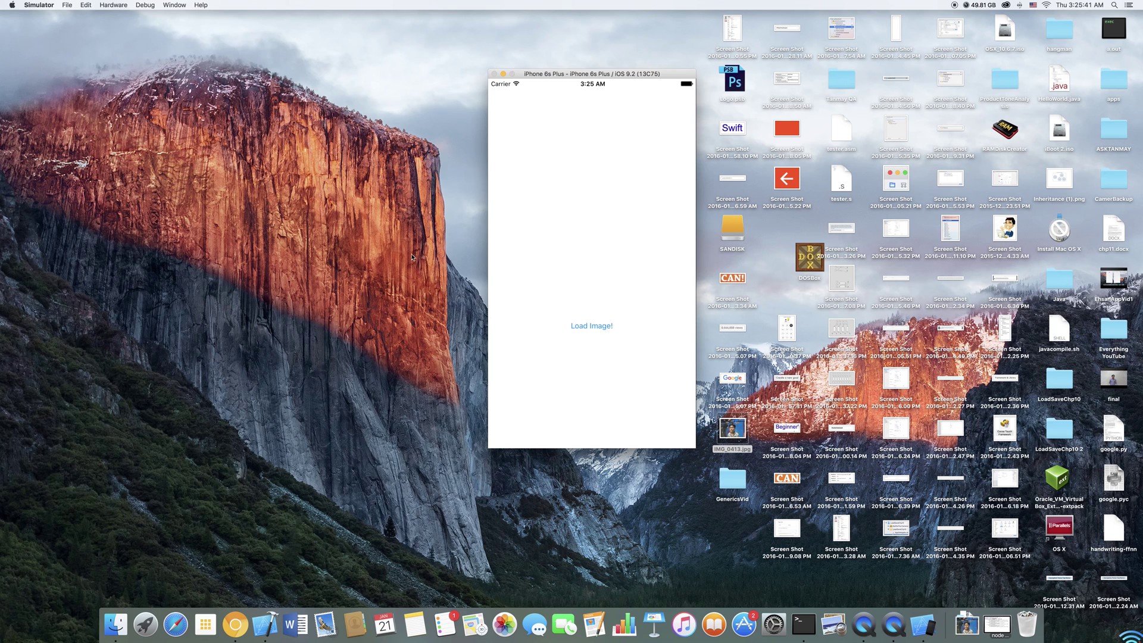
# Refresh the Parse photo class to see the newly uploaded row, then bring up the simulator.
pyautogui.hotkey('ctrl', 'Left')
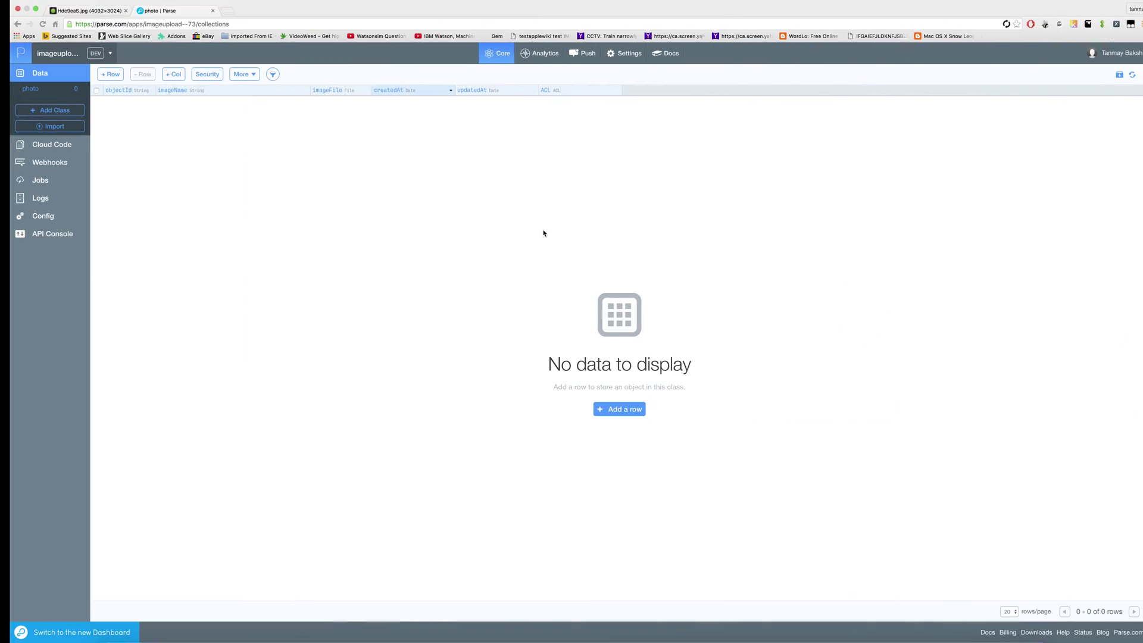
pyautogui.press('super+r')
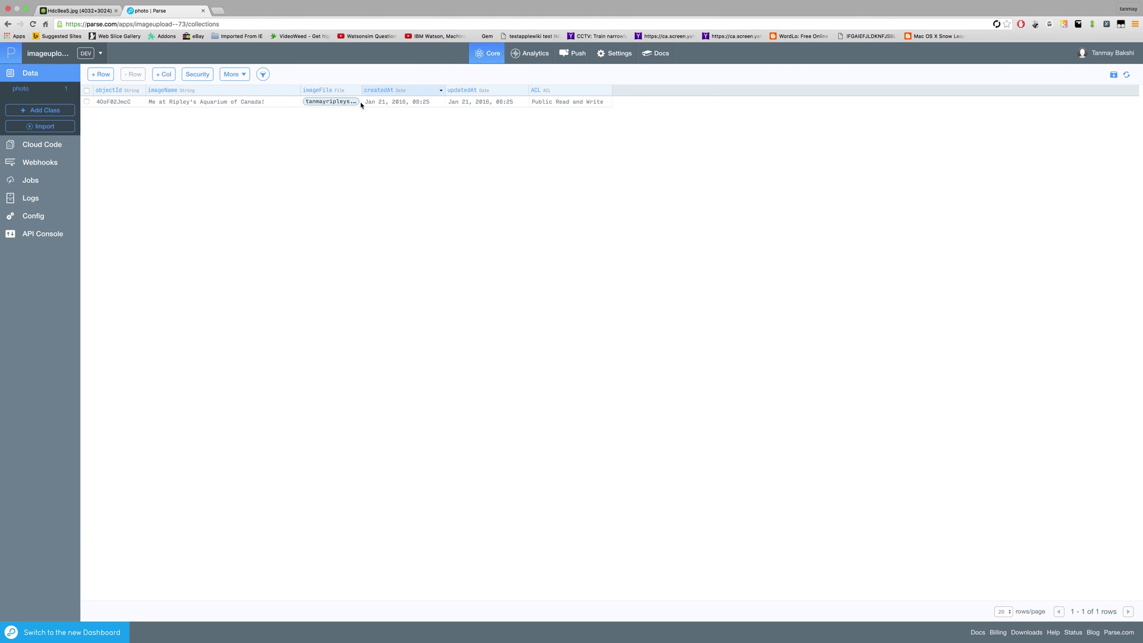
pyautogui.press('super+Tab')
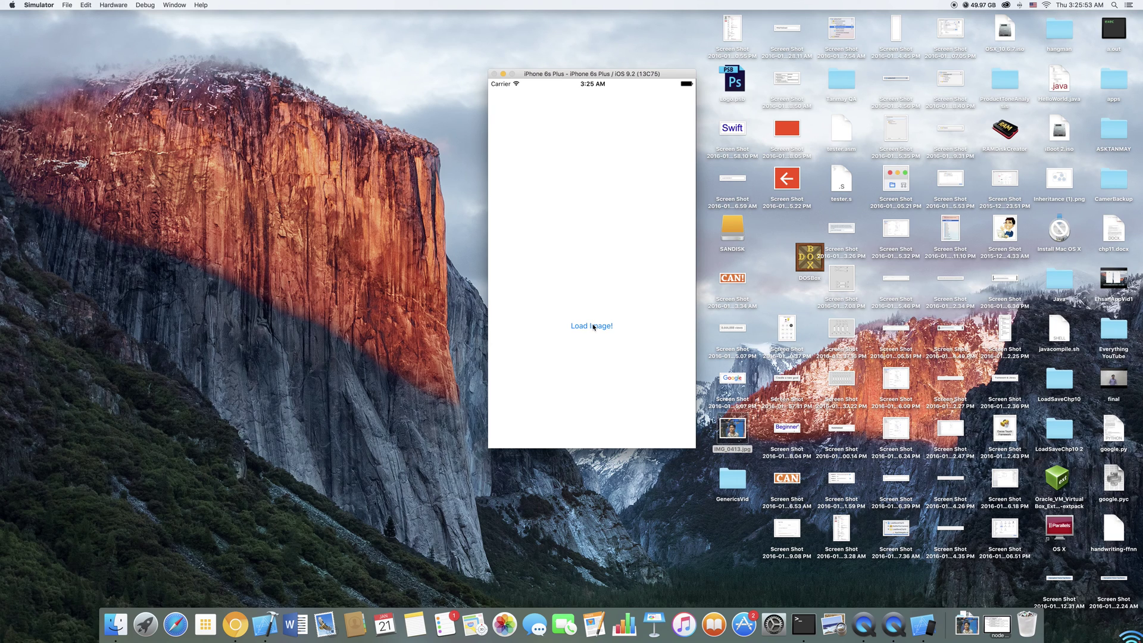
# Load the aquarium photo in the simulator, check its caption against imageName, and dismiss the alert.
pyautogui.click(592, 327)
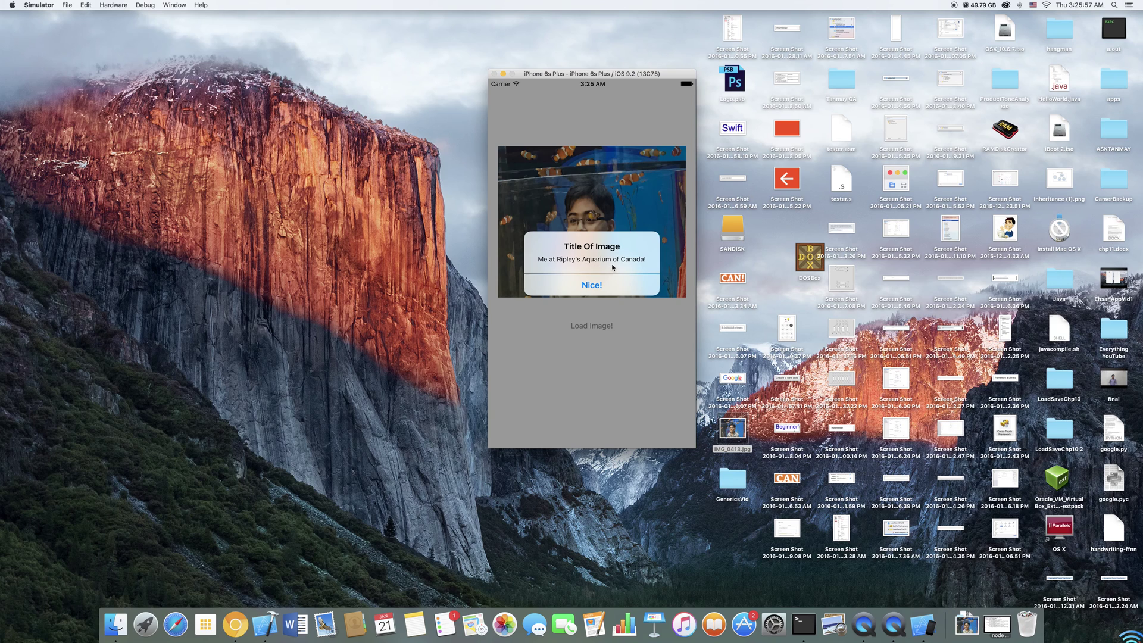
pyautogui.press('super+Tab')
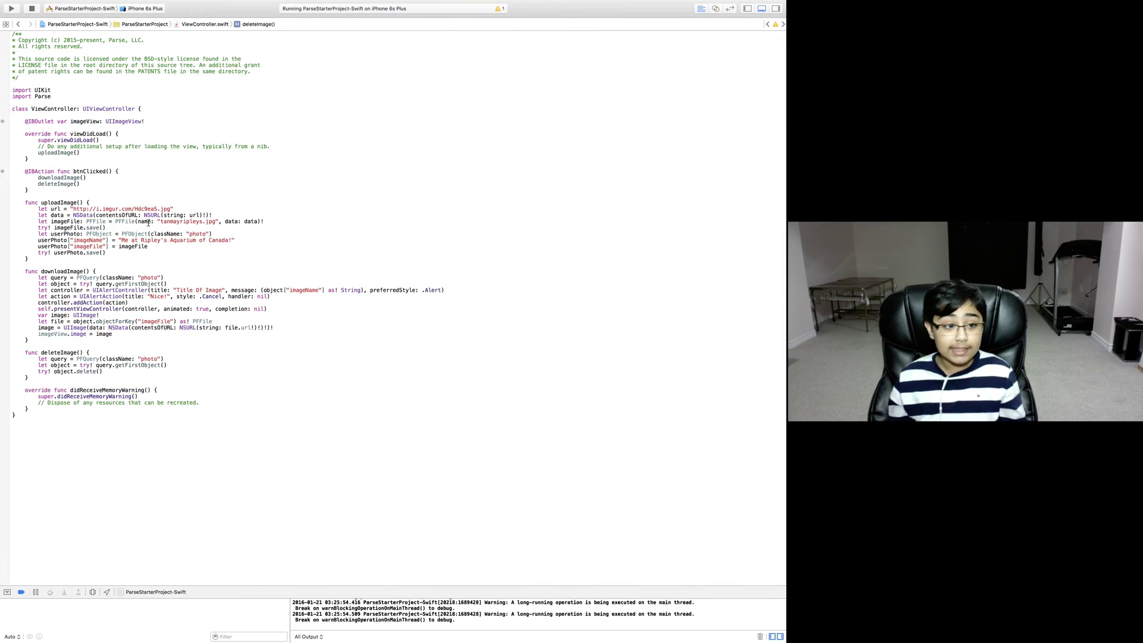
pyautogui.moveTo(119, 240); pyautogui.dragTo(232, 241)
pyautogui.press('super+Tab')
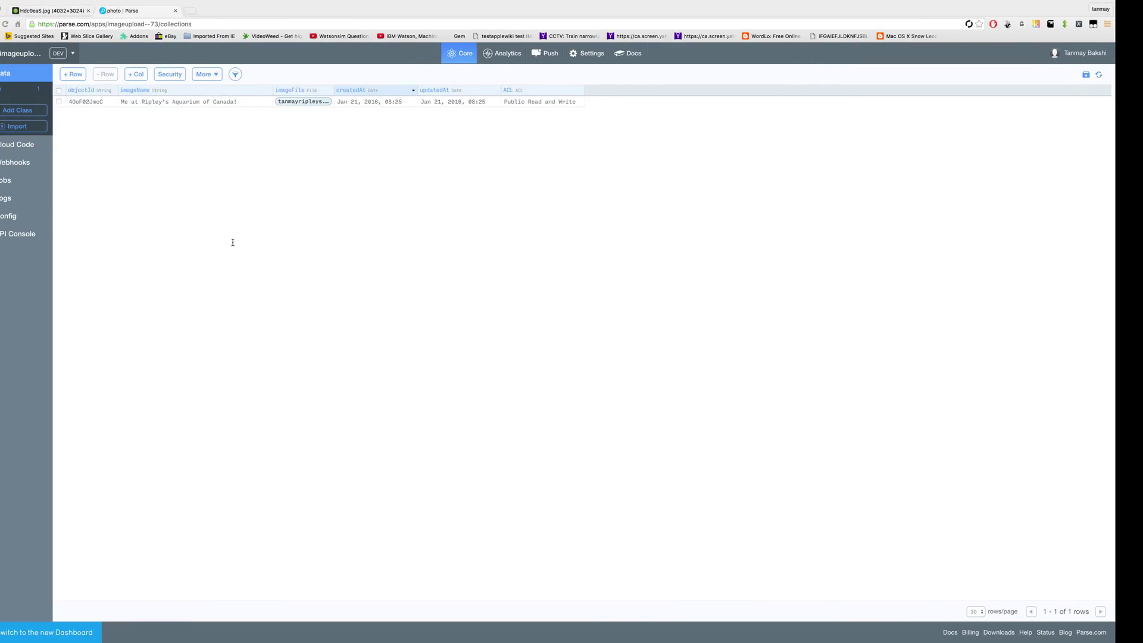
pyautogui.press('super+Tab')
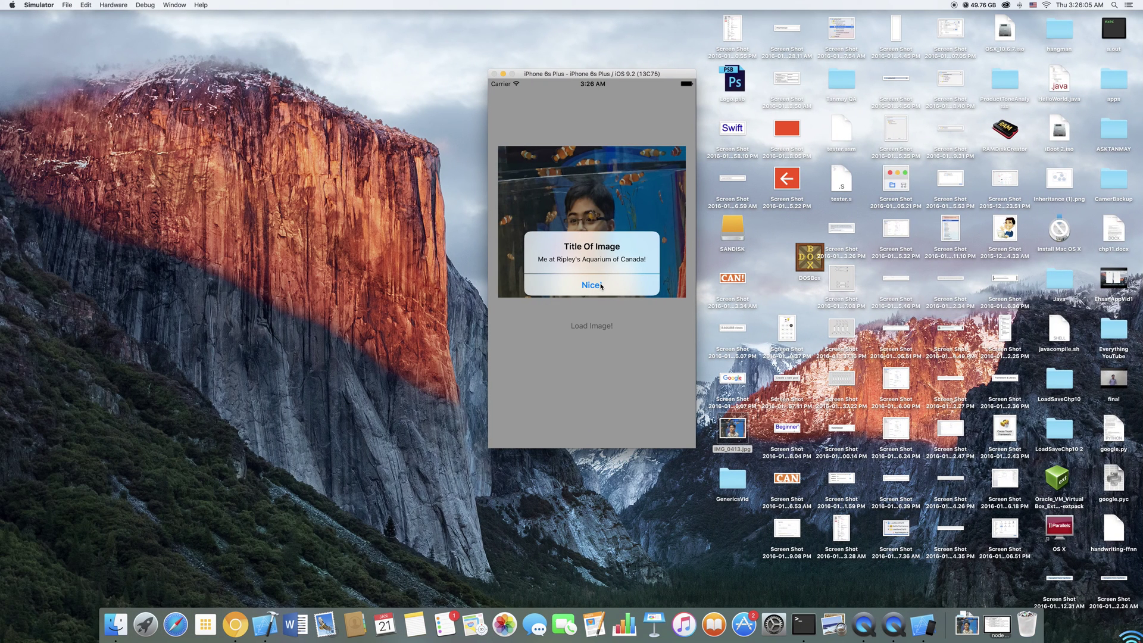
pyautogui.click(599, 285)
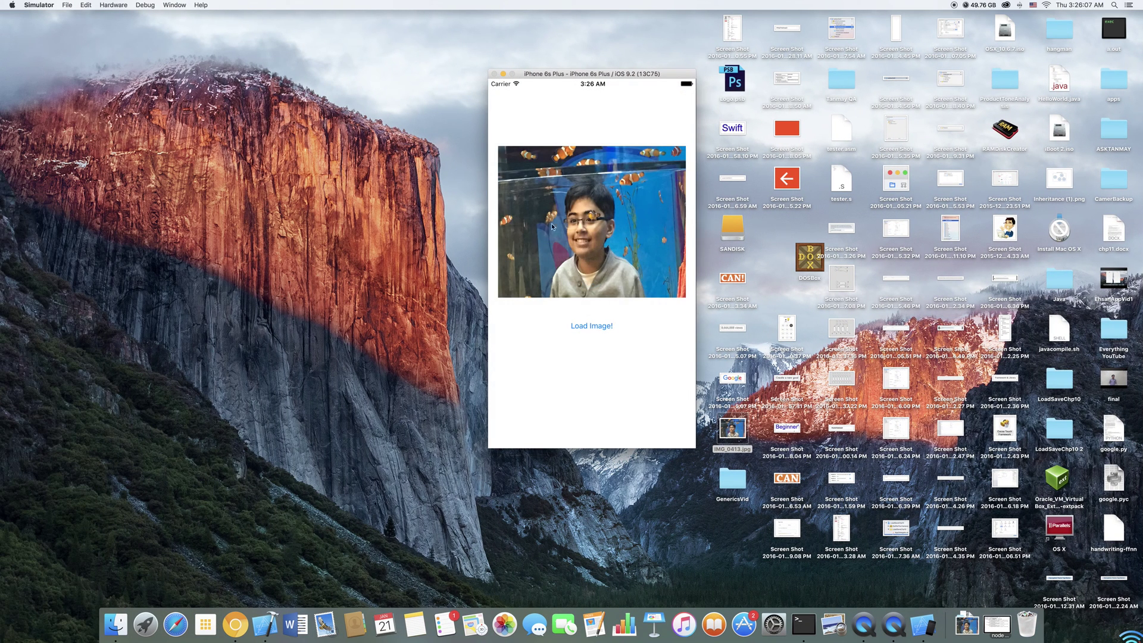
# Refresh the Parse photo class to confirm its row was deleted.
pyautogui.hotkey('ctrl', 'Right')
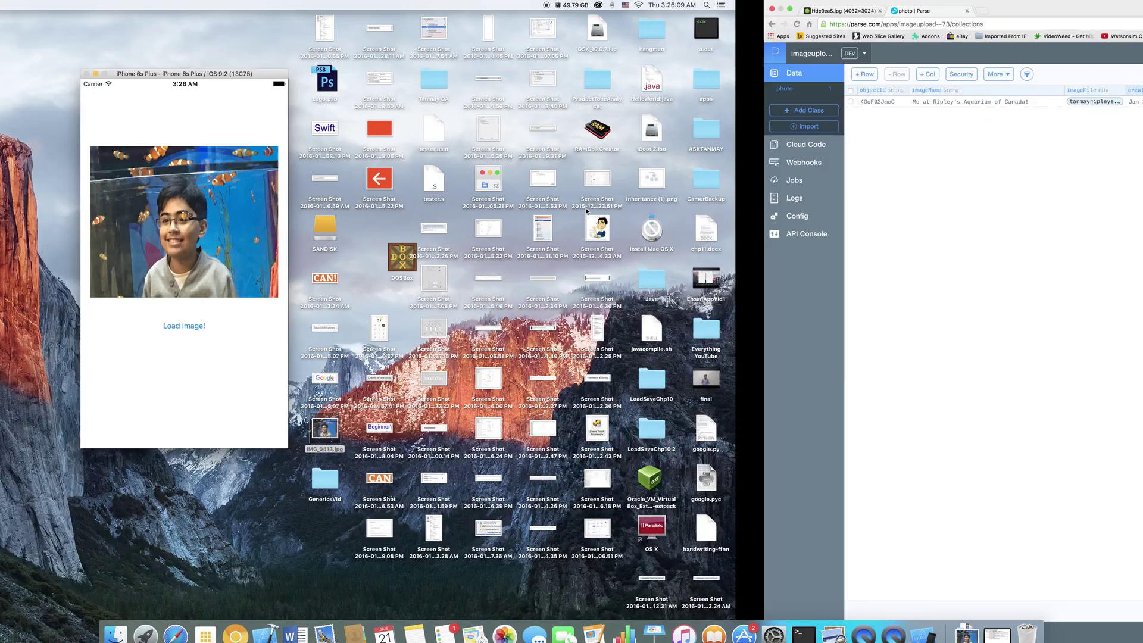
pyautogui.press('super+r')
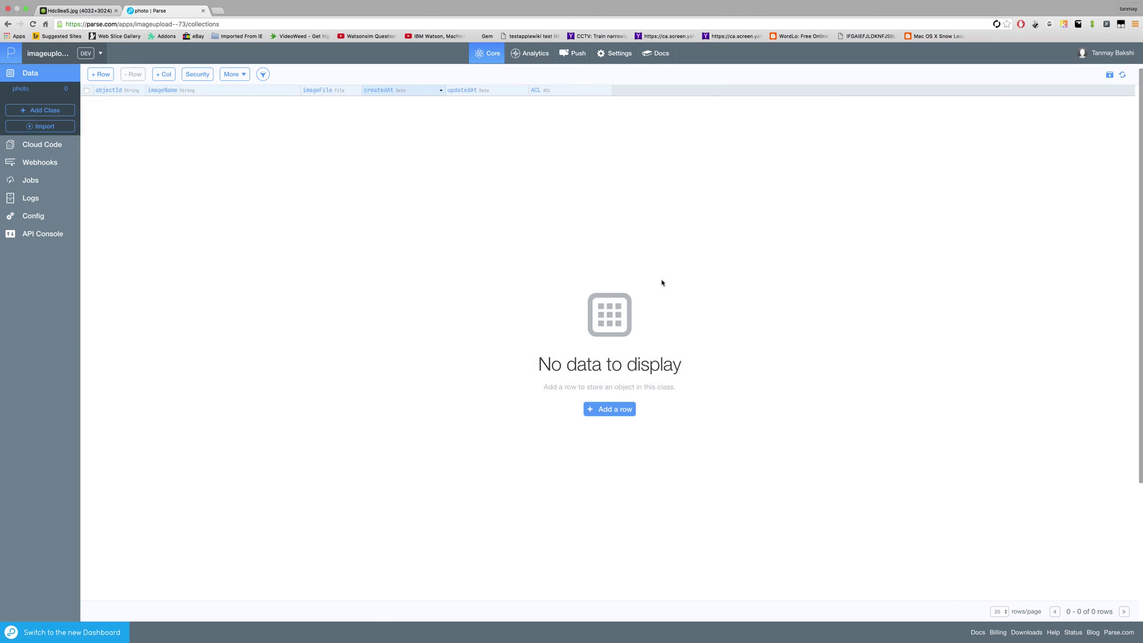
pyautogui.hotkey('ctrl', 'Left')
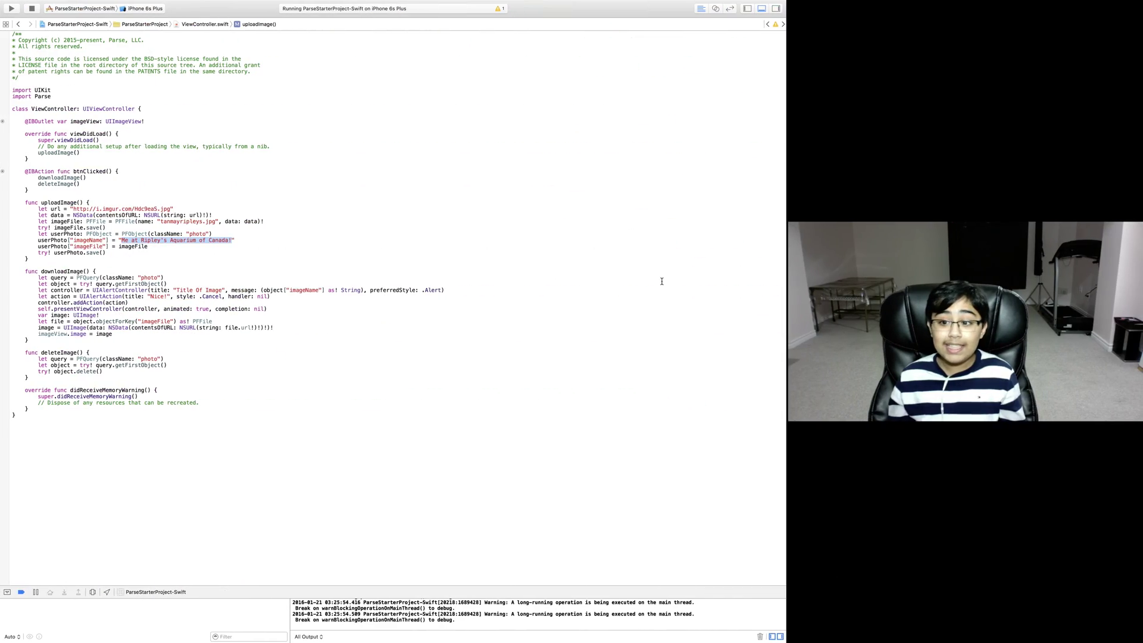